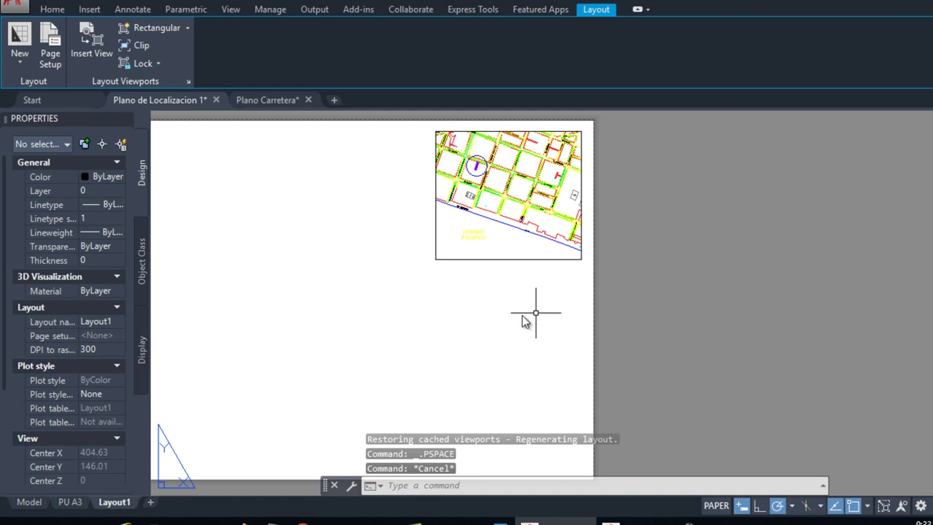
- Look at the PU A3 sheet, then return to Layout1
{"action": "scroll", "coordinate": [464, 318], "scroll_direction": "down", "scroll_amount": 4}
{"action": "scroll", "coordinate": [435, 314], "scroll_direction": "up", "scroll_amount": 2}
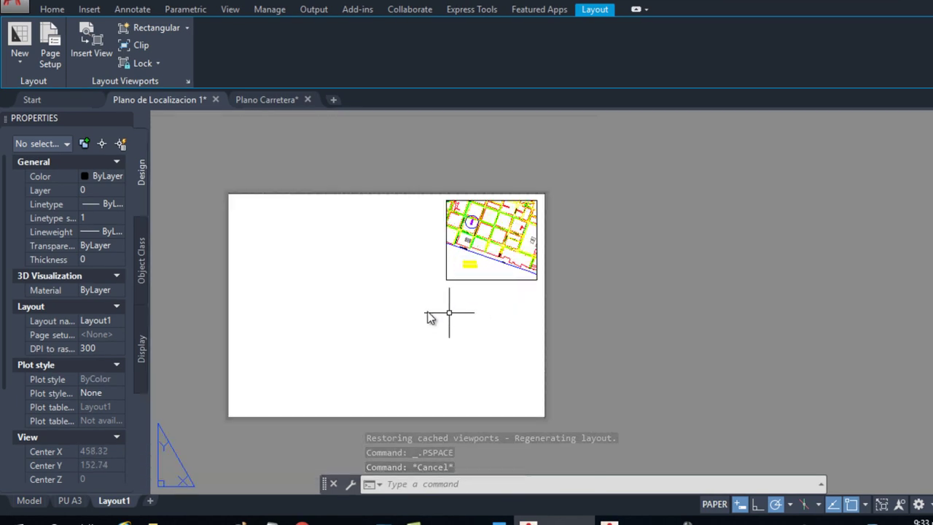
{"action": "left_click", "coordinate": [61, 501]}
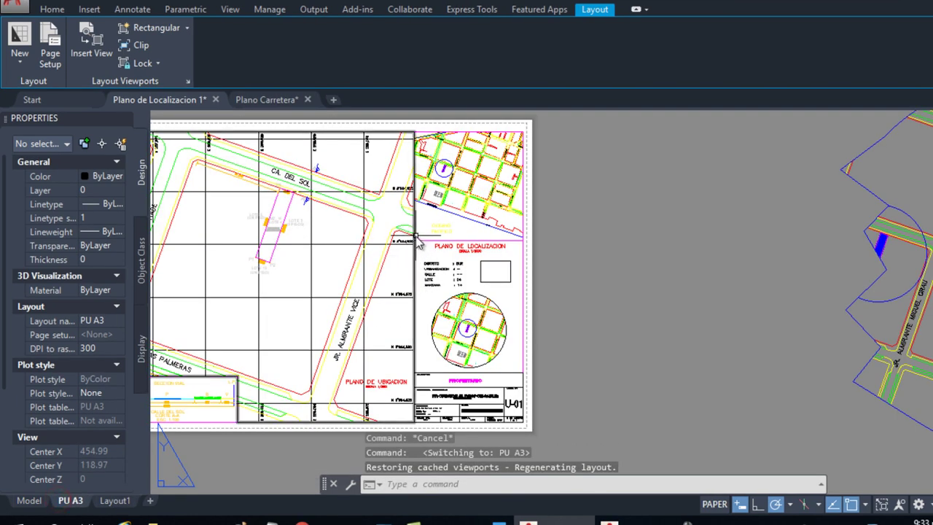
{"action": "left_click", "coordinate": [115, 502]}
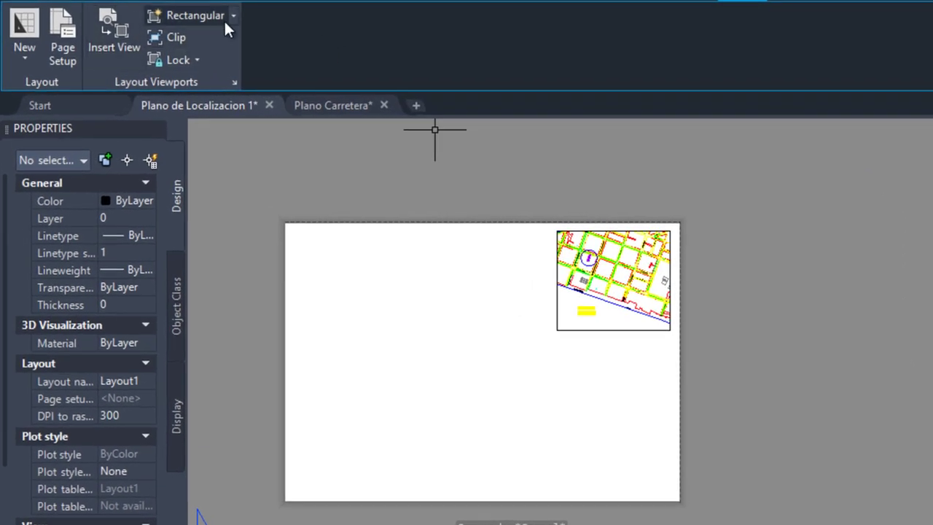
- Start a polygonal viewport from the small viewport's top-left corner down the left side, with Ortho on
{"action": "left_click", "coordinate": [234, 13]}
{"action": "left_click", "coordinate": [174, 82]}
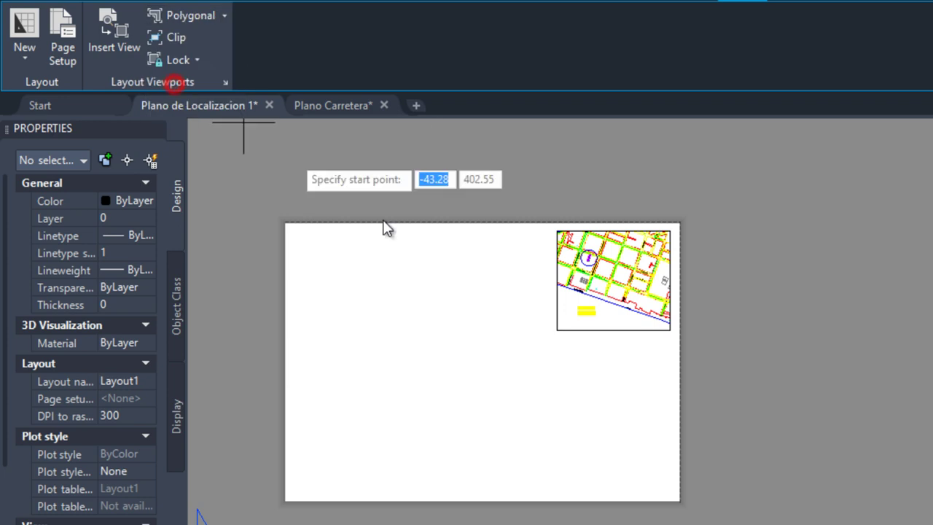
{"action": "left_click", "coordinate": [555, 231]}
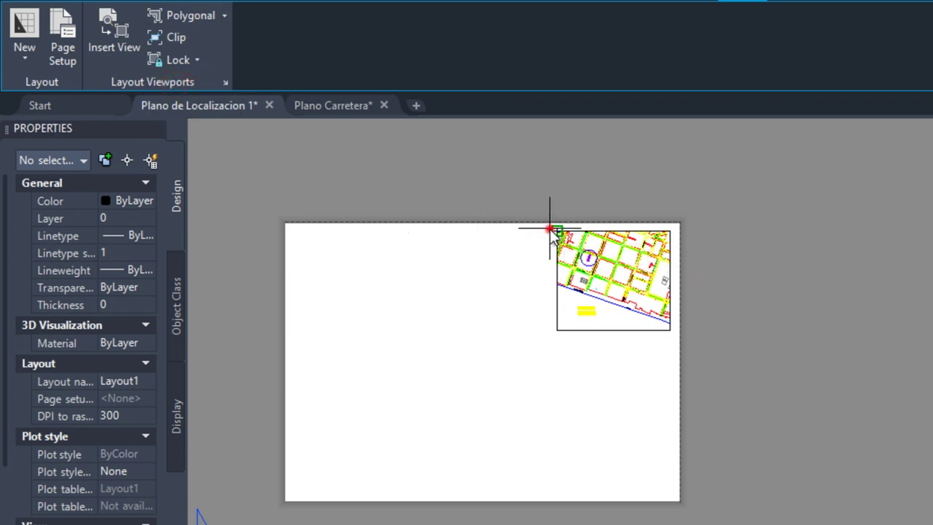
{"action": "left_click", "coordinate": [293, 232]}
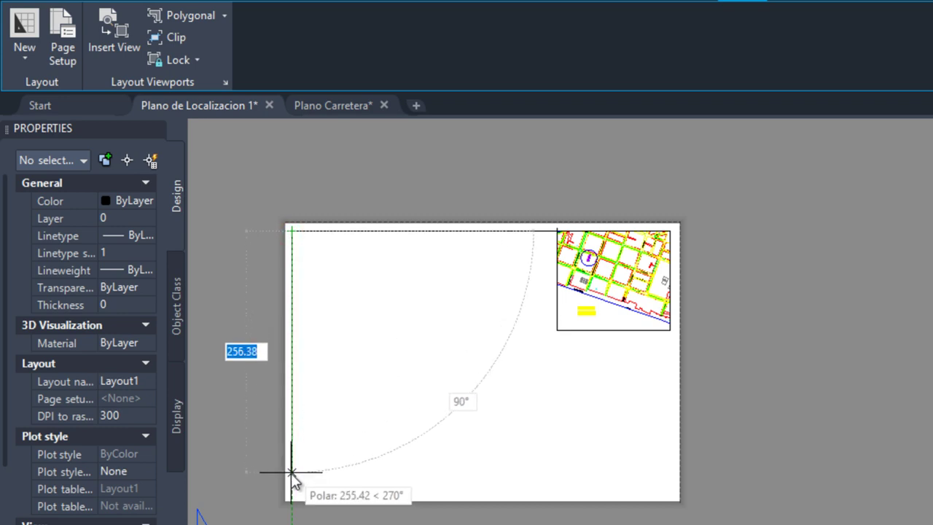
{"action": "key", "text": "F8"}
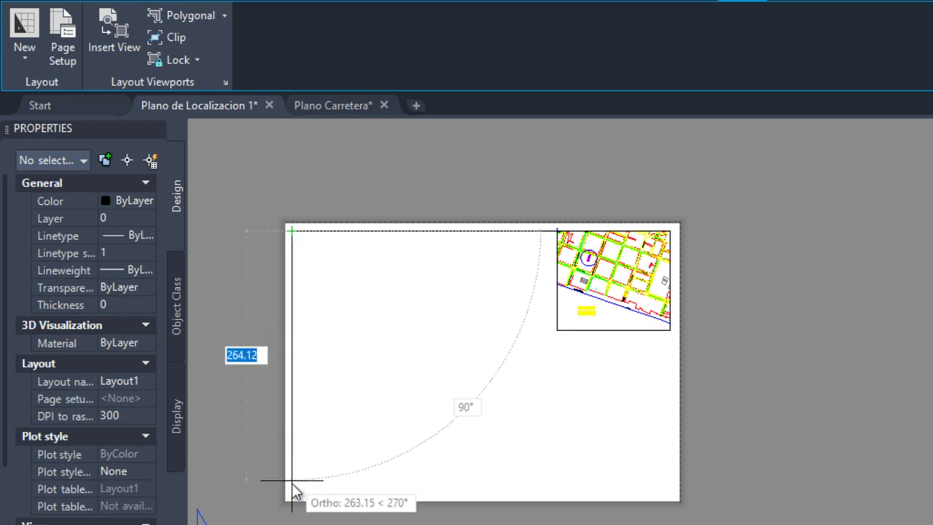
{"action": "left_click", "coordinate": [293, 458]}
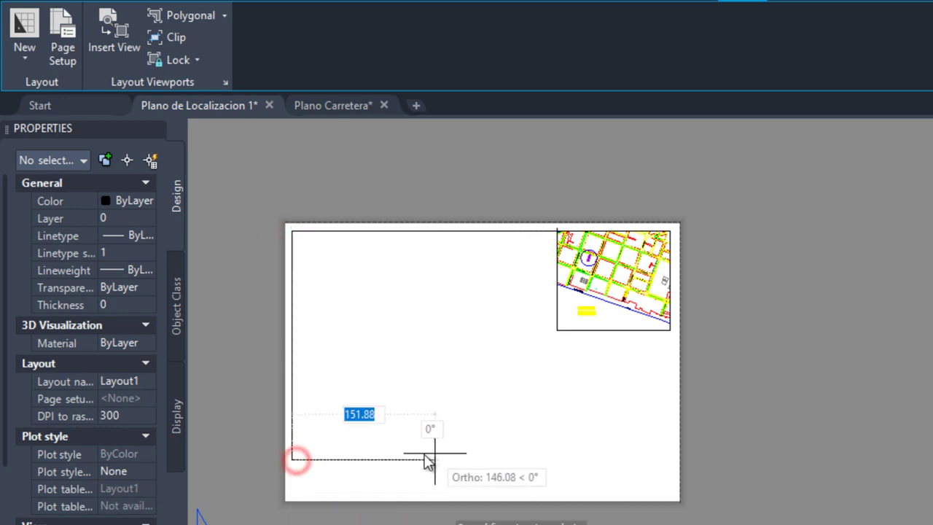
- Finish the L-shaped outline with its bottom notch and close it to create the viewport
{"action": "left_click", "coordinate": [401, 461]}
{"action": "left_click", "coordinate": [402, 498]}
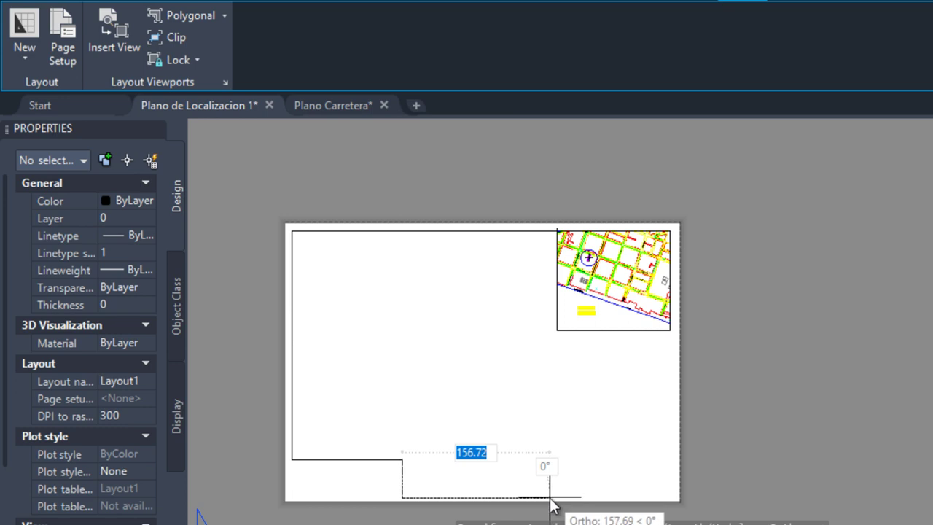
{"action": "left_click", "coordinate": [551, 499]}
{"action": "scroll", "coordinate": [464, 213], "scroll_direction": "up", "scroll_amount": 2}
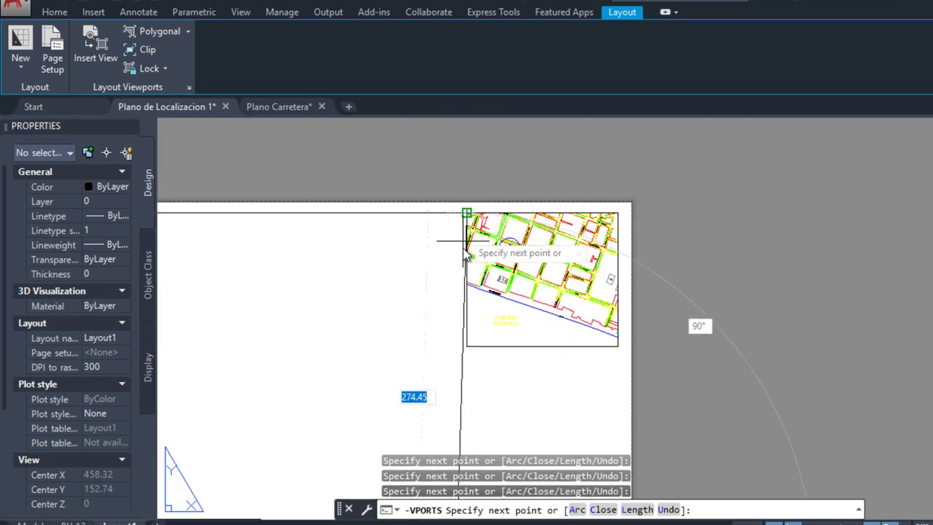
{"action": "type", "text": "c"}
{"action": "key", "text": "Return"}
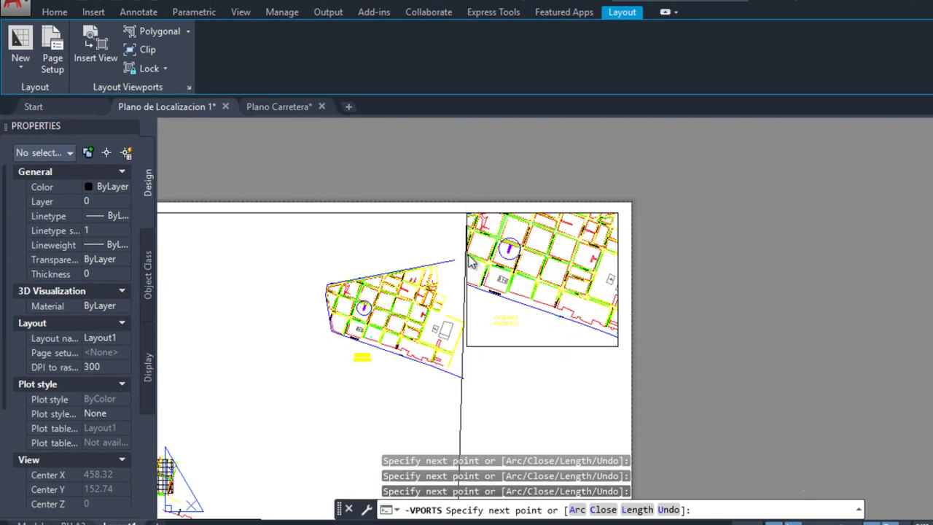
{"action": "scroll", "coordinate": [469, 257], "scroll_direction": "down", "scroll_amount": 4}
{"action": "key", "text": "Escape"}
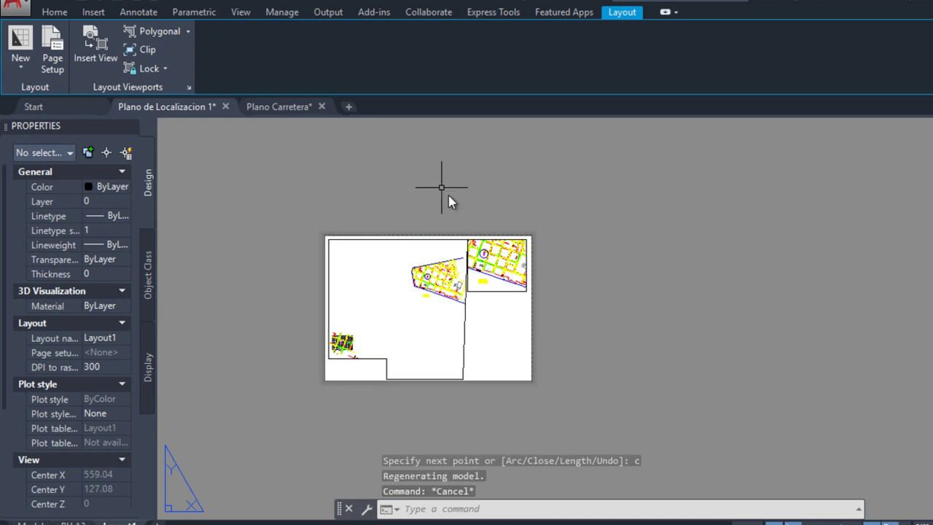
{"action": "left_click", "coordinate": [55, 11]}
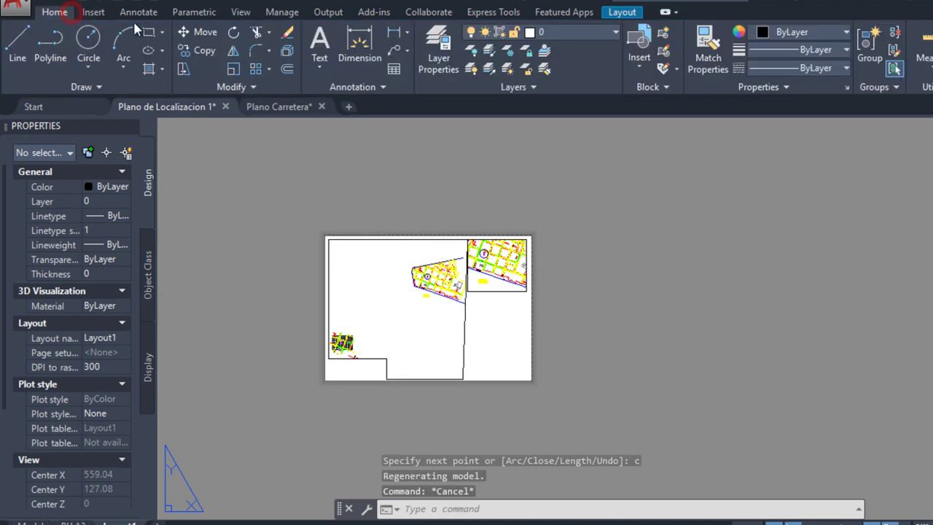
- Draw a vertical guide line down from the small viewport's left corner
{"action": "left_click", "coordinate": [17, 40]}
{"action": "scroll", "coordinate": [474, 260], "scroll_direction": "up", "scroll_amount": 3}
{"action": "scroll", "coordinate": [433, 225], "scroll_direction": "up", "scroll_amount": 3}
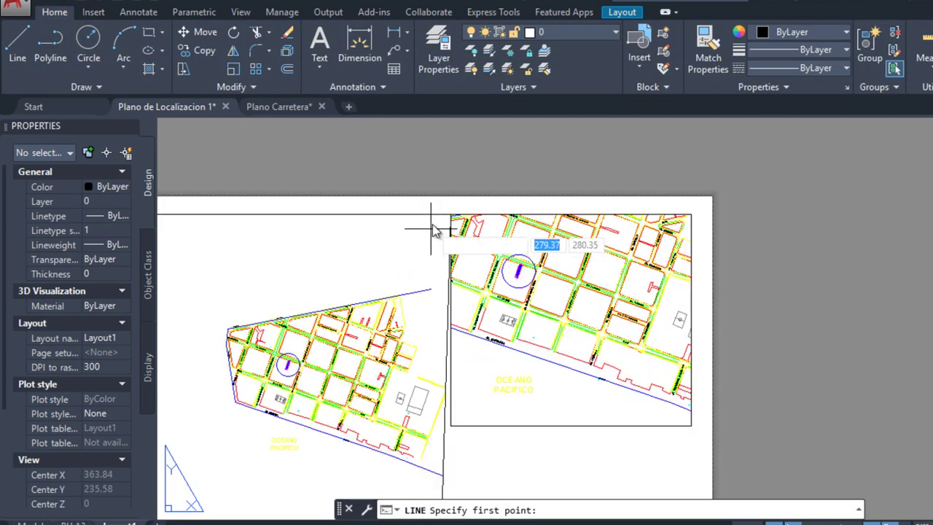
{"action": "left_click", "coordinate": [451, 214]}
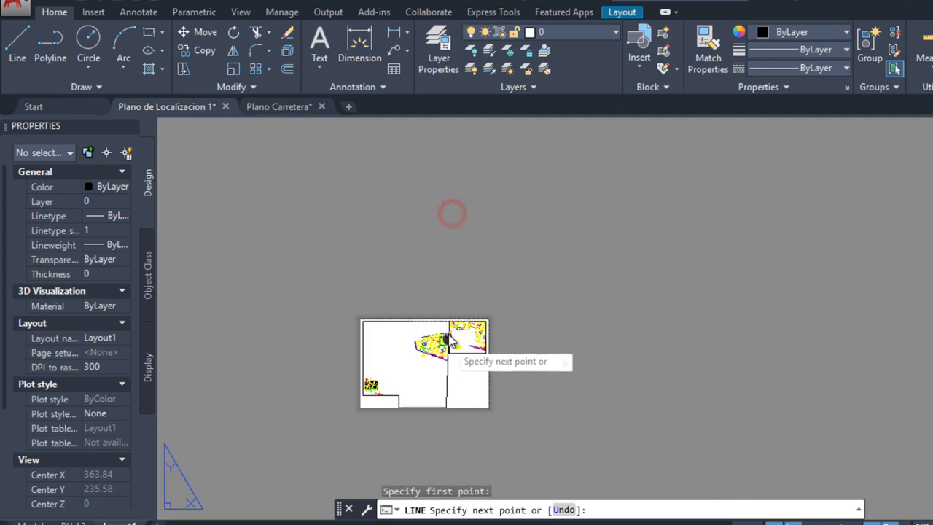
{"action": "scroll", "coordinate": [448, 211], "scroll_direction": "down", "scroll_amount": 5}
{"action": "left_click", "coordinate": [449, 381]}
{"action": "key", "text": "Escape"}
- Stretch the large viewport's lower-right corner perpendicular onto the guide line
{"action": "scroll", "coordinate": [443, 383], "scroll_direction": "up", "scroll_amount": 5}
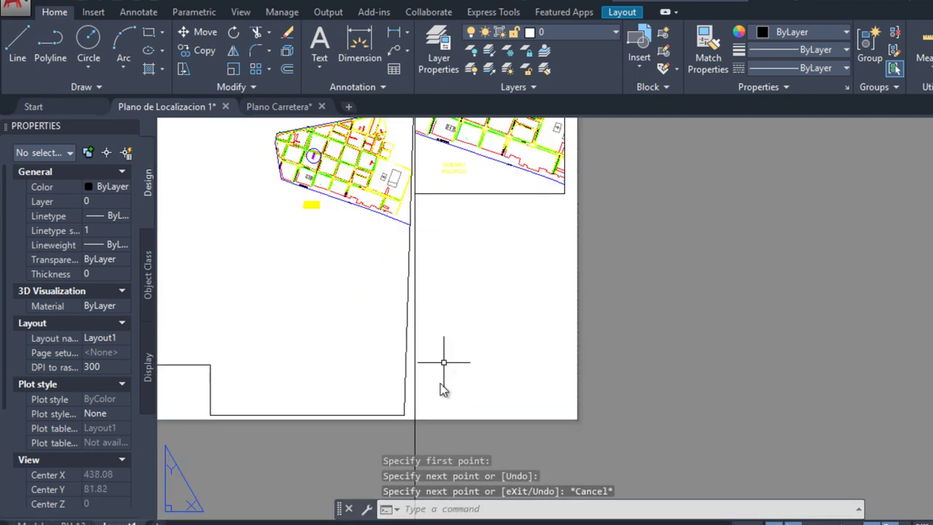
{"action": "left_click", "coordinate": [402, 417]}
{"action": "left_click", "coordinate": [403, 415]}
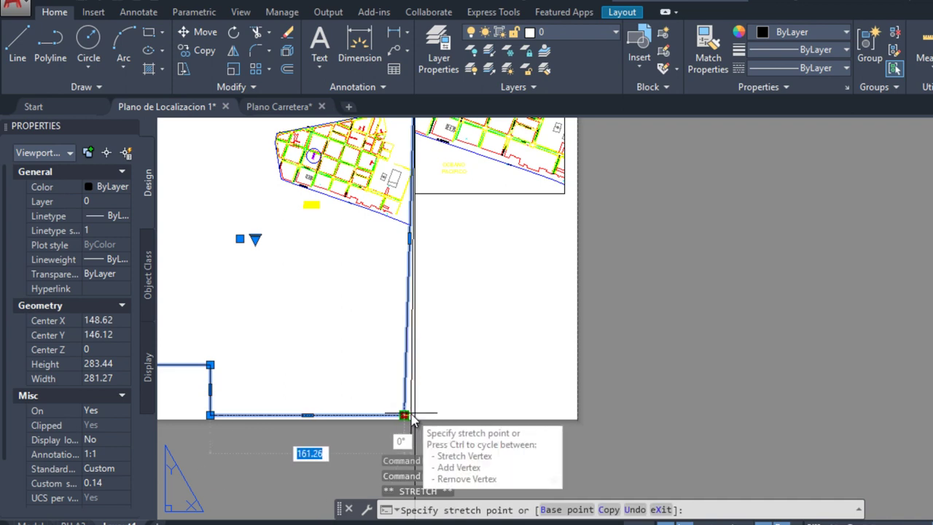
{"action": "right_click", "coordinate": [412, 419], "text": "shift"}
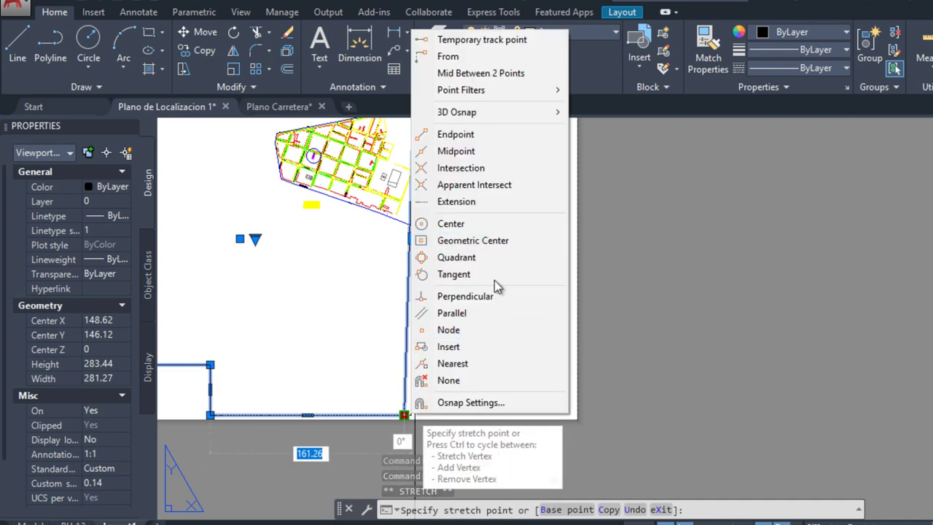
{"action": "left_click", "coordinate": [465, 296]}
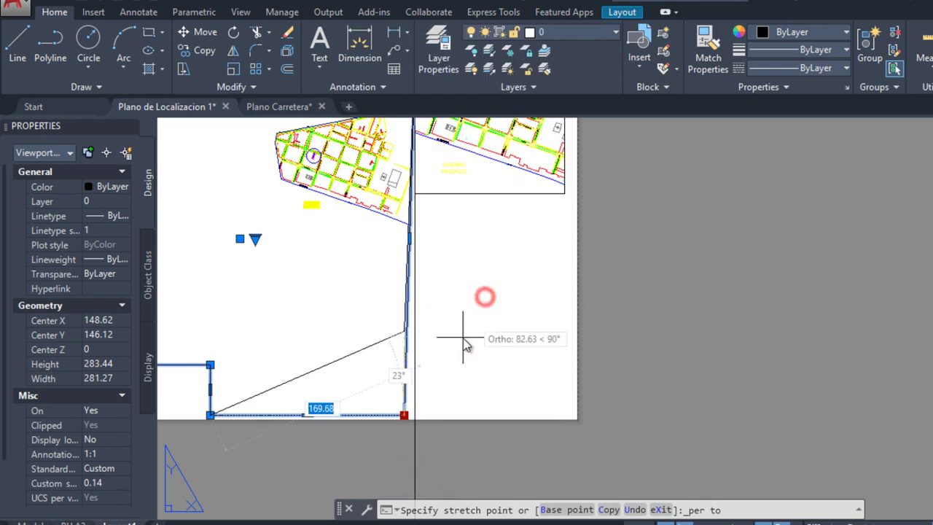
{"action": "left_click", "coordinate": [416, 414]}
{"action": "key", "text": "Escape"}
- Select the vertical guide line
{"action": "scroll", "coordinate": [465, 390], "scroll_direction": "down", "scroll_amount": 3}
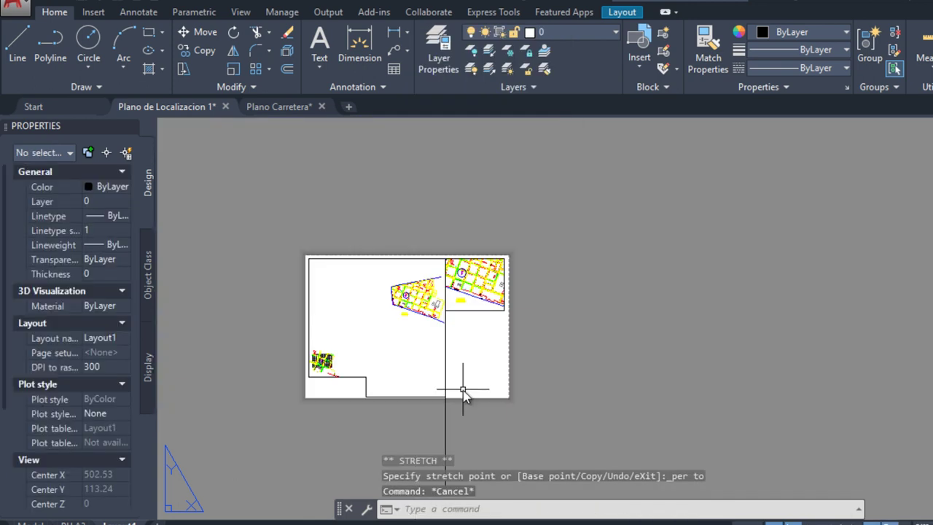
{"action": "scroll", "coordinate": [467, 408], "scroll_direction": "down", "scroll_amount": 2}
{"action": "left_click_drag", "start_coordinate": [466, 411], "coordinate": [416, 408]}
- Erase the guide line, then pan and zoom the street grid into the large viewport
{"action": "key", "text": "Delete"}
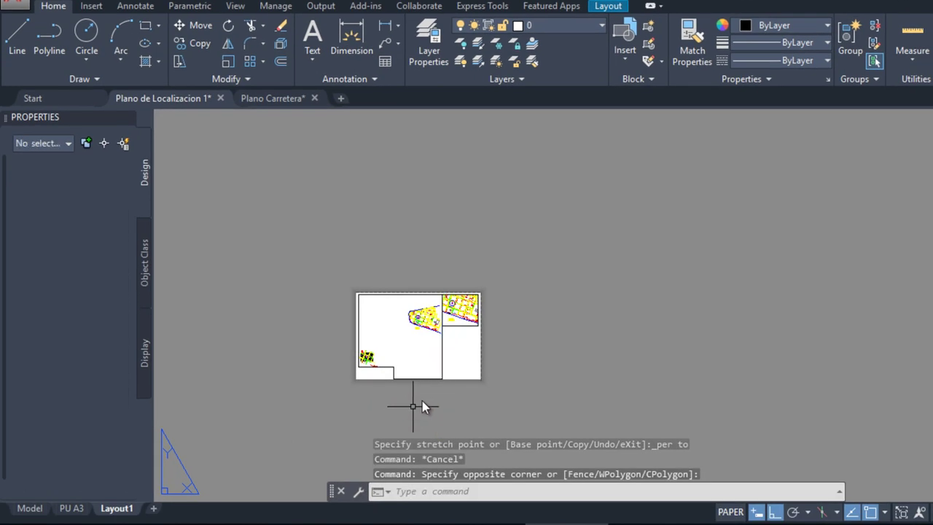
{"action": "scroll", "coordinate": [417, 402], "scroll_direction": "up", "scroll_amount": 2}
{"action": "scroll", "coordinate": [437, 357], "scroll_direction": "up", "scroll_amount": 2}
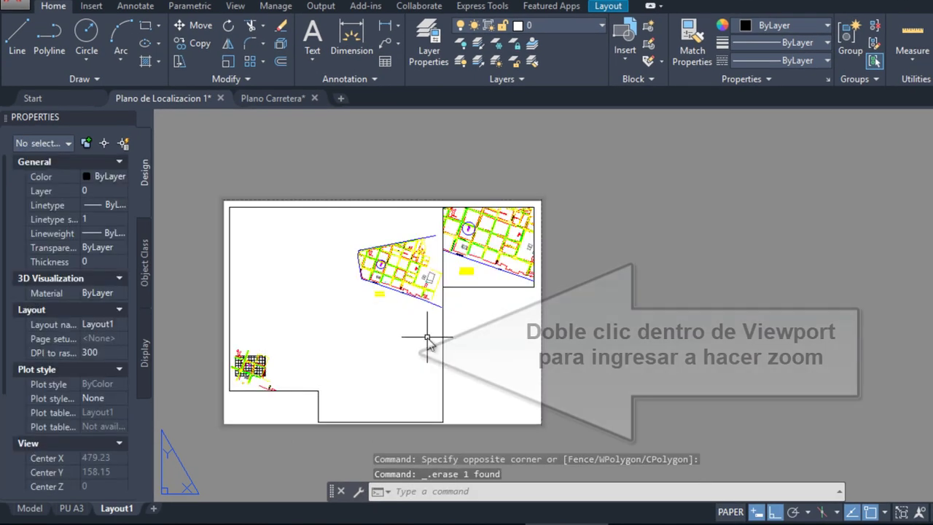
{"action": "double_click", "coordinate": [308, 339]}
{"action": "mouse_move", "coordinate": [285, 323]}
{"action": "middle_mouse_down"}
{"action": "mouse_move", "coordinate": [285, 334]}
{"action": "mouse_move", "coordinate": [411, 281]}
{"action": "middle_mouse_up"}
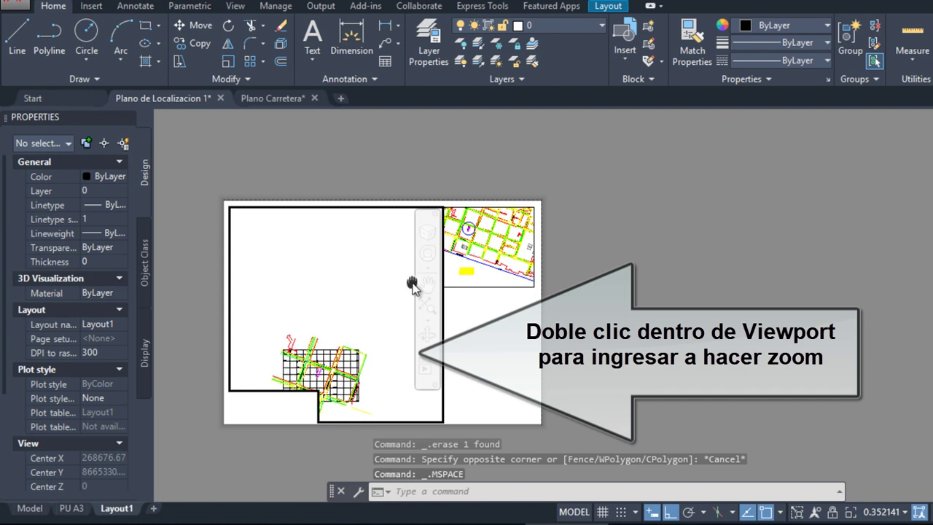
{"action": "scroll", "coordinate": [379, 371], "scroll_direction": "up", "scroll_amount": 2}
{"action": "scroll", "coordinate": [339, 328], "scroll_direction": "up", "scroll_amount": 2}
{"action": "middle_click_drag", "start_coordinate": [338, 327], "coordinate": [381, 349]}
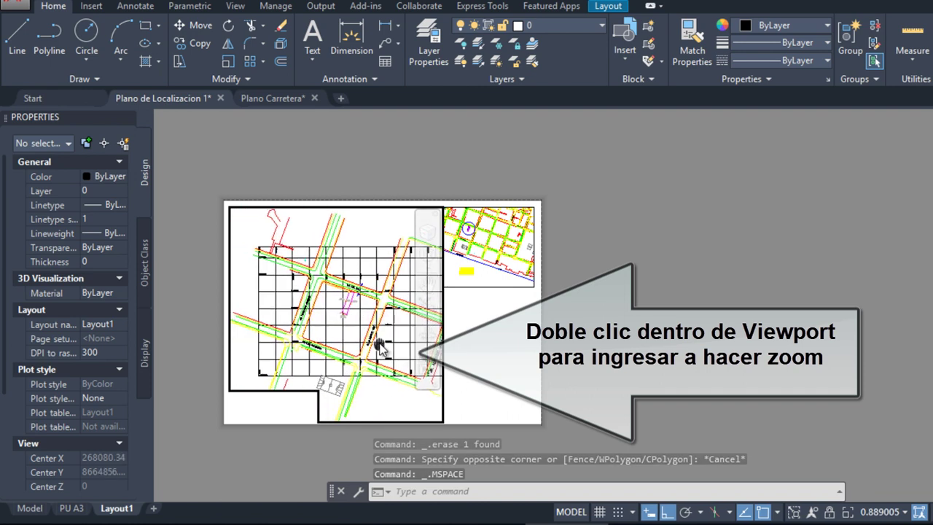
{"action": "scroll", "coordinate": [361, 336], "scroll_direction": "up", "scroll_amount": 2}
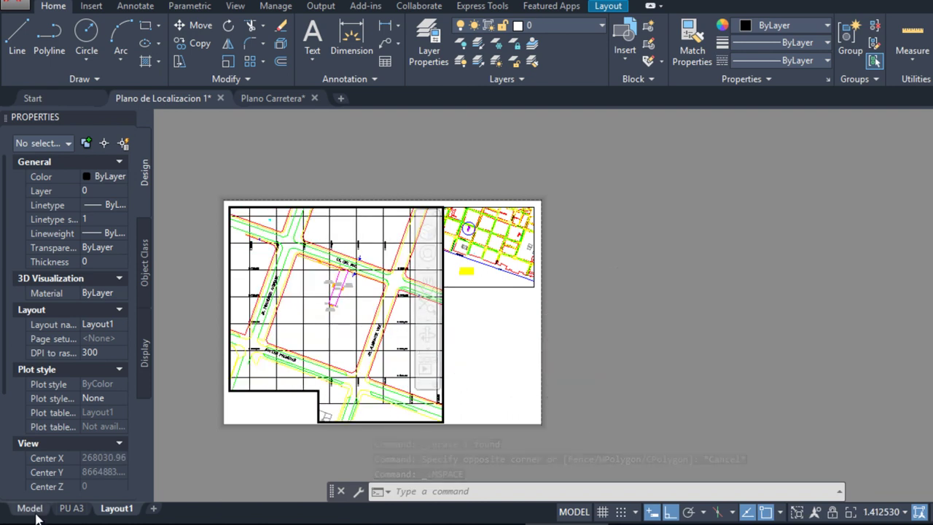
- Compare the framing with PU A3, then return to paper space on Layout1
{"action": "left_click", "coordinate": [71, 510]}
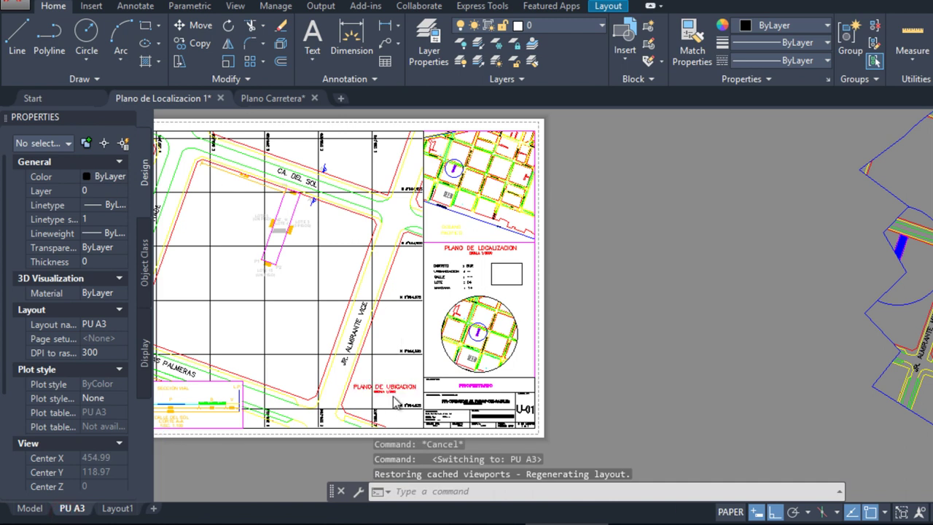
{"action": "scroll", "coordinate": [401, 363], "scroll_direction": "up", "scroll_amount": 3}
{"action": "scroll", "coordinate": [219, 437], "scroll_direction": "down", "scroll_amount": 1}
{"action": "left_click", "coordinate": [116, 510]}
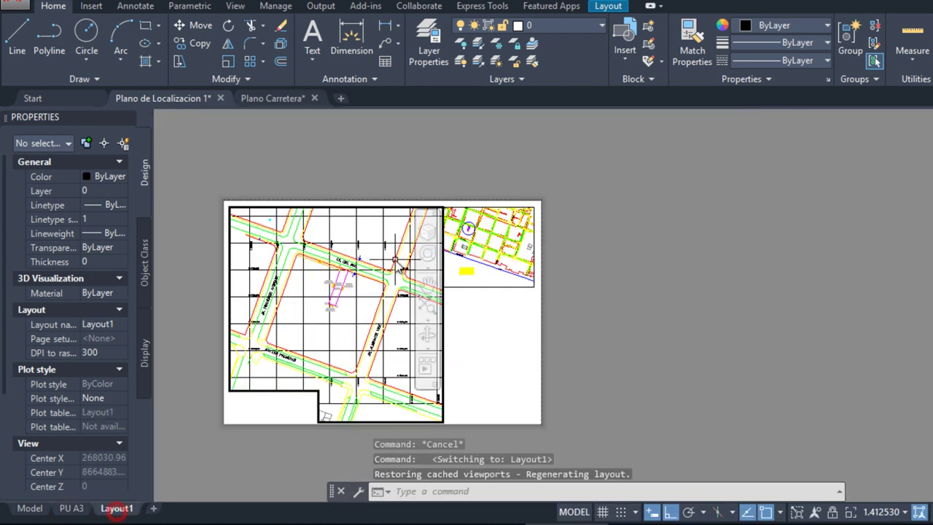
{"action": "key", "text": "Escape"}
{"action": "key", "text": "Escape"}
{"action": "key", "text": "Escape"}
{"action": "double_click", "coordinate": [467, 333]}
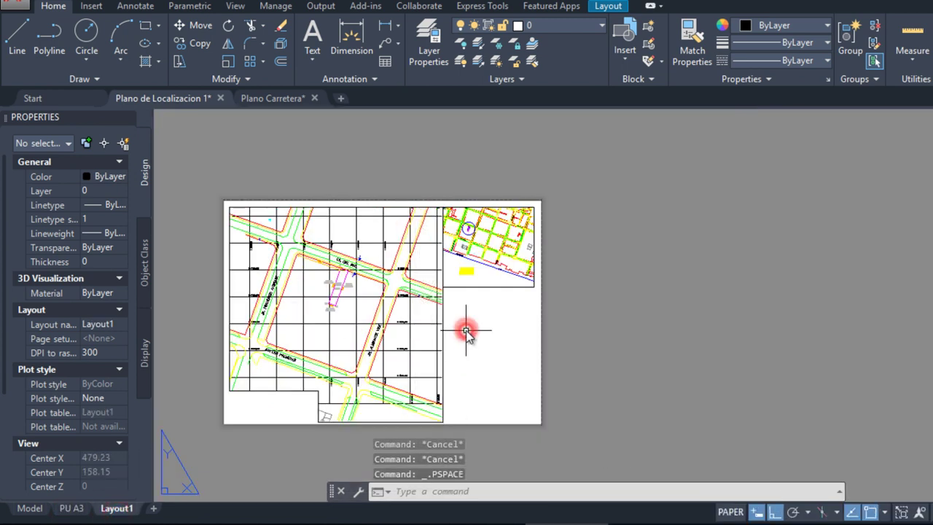
{"action": "left_click", "coordinate": [443, 337]}
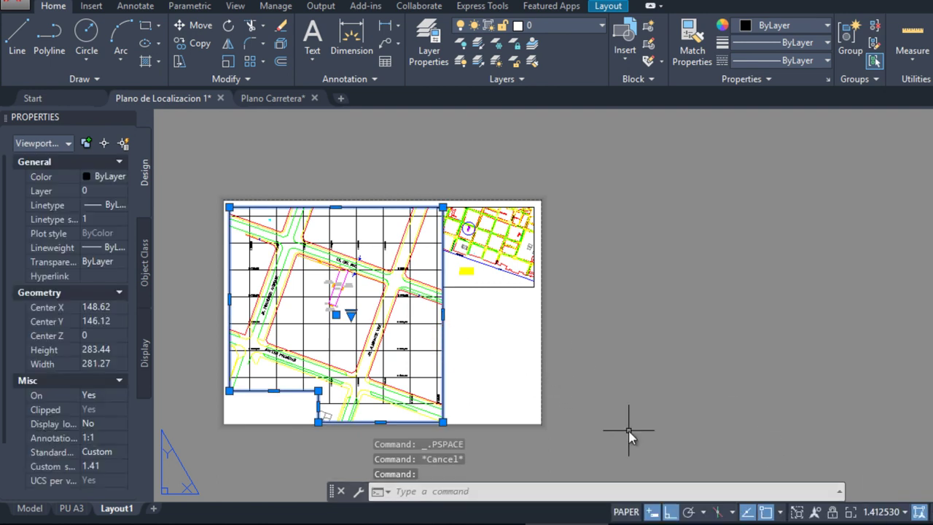
- Create a custom 1/500 scale defined as 1000 paper units = 500 drawing units
{"action": "left_click", "coordinate": [888, 513]}
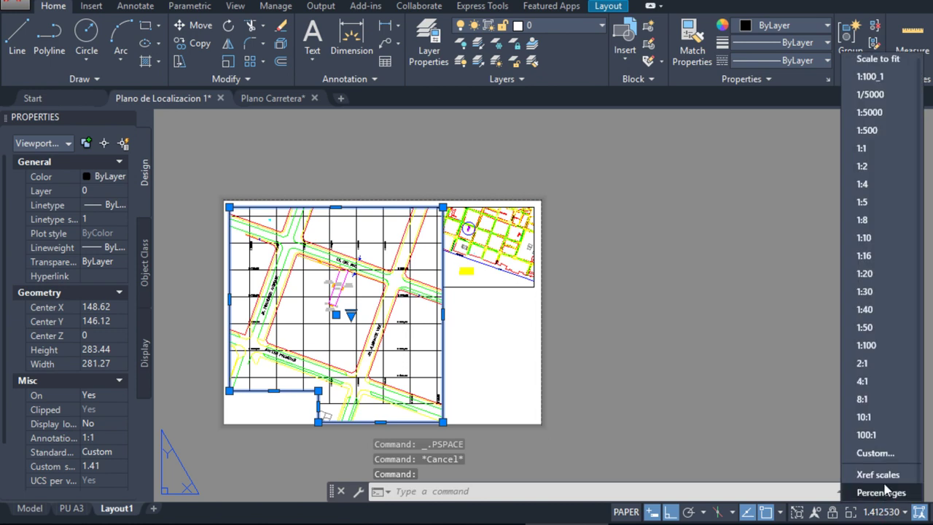
{"action": "left_click", "coordinate": [879, 453]}
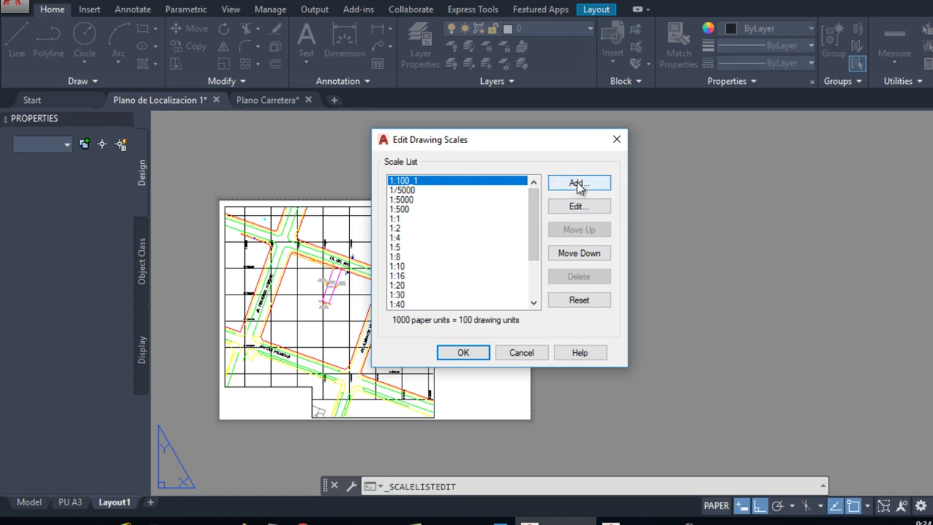
{"action": "left_click", "coordinate": [578, 184]}
{"action": "type", "text": "500"}
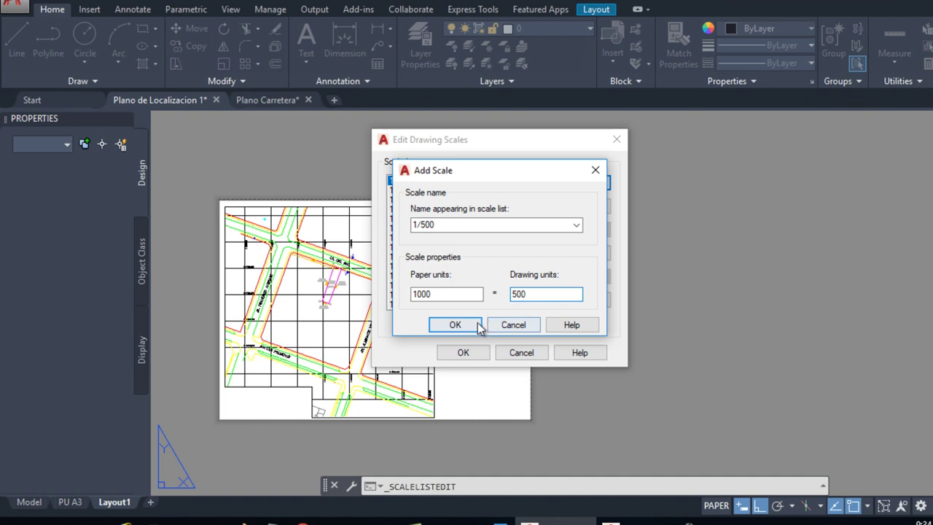
{"action": "left_click", "coordinate": [455, 326]}
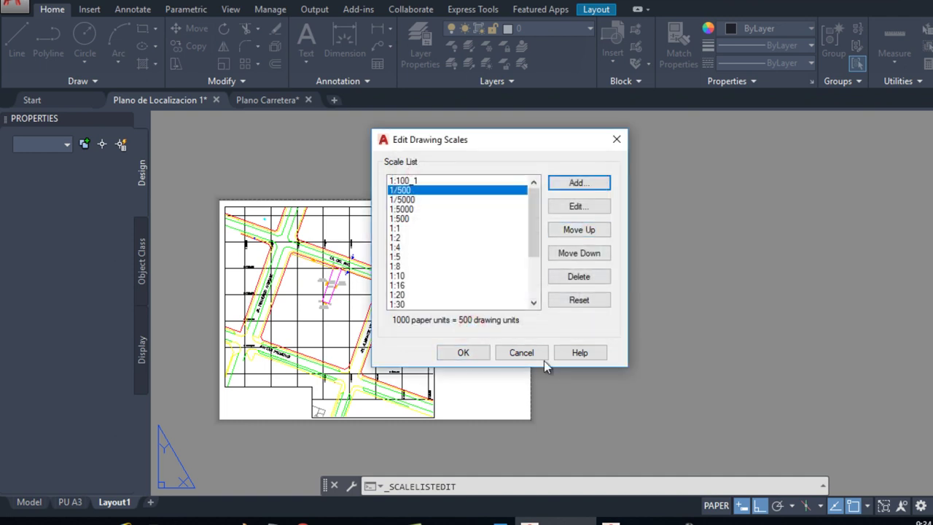
{"action": "left_click", "coordinate": [459, 352]}
{"action": "left_click", "coordinate": [434, 330]}
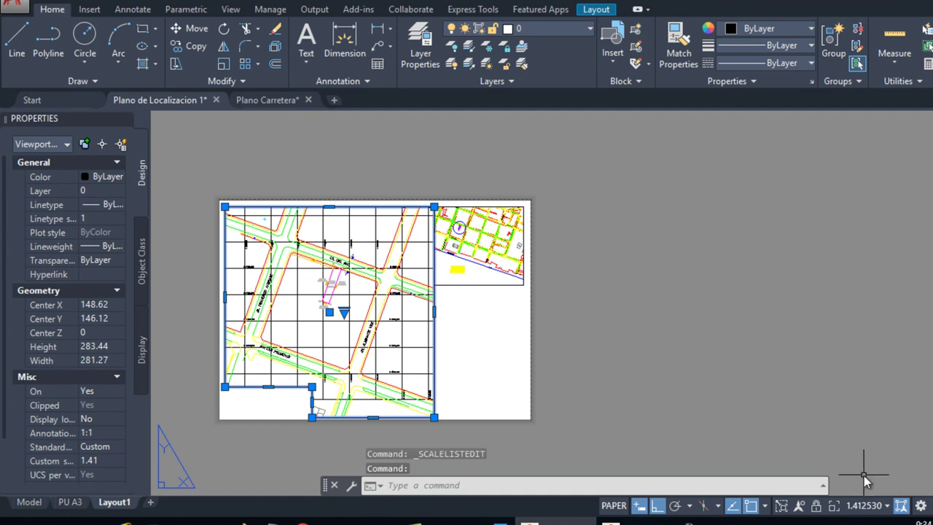
- Apply 1/500 to the main viewport and recentre the road plan inside it
{"action": "left_click", "coordinate": [873, 510]}
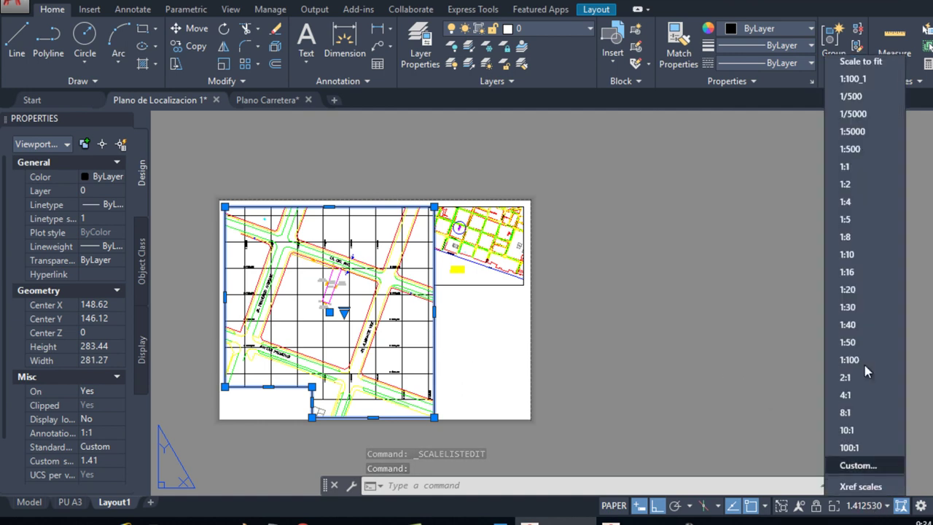
{"action": "left_click", "coordinate": [868, 95]}
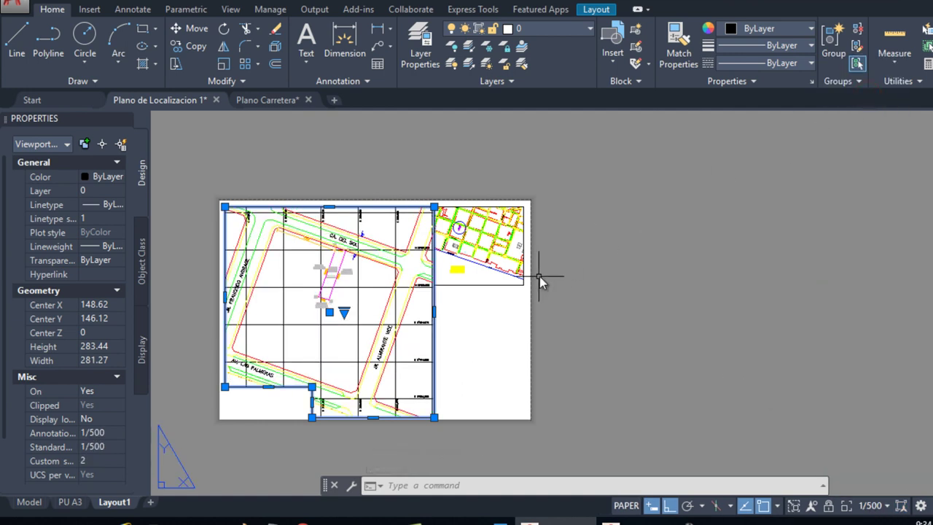
{"action": "double_click", "coordinate": [373, 296]}
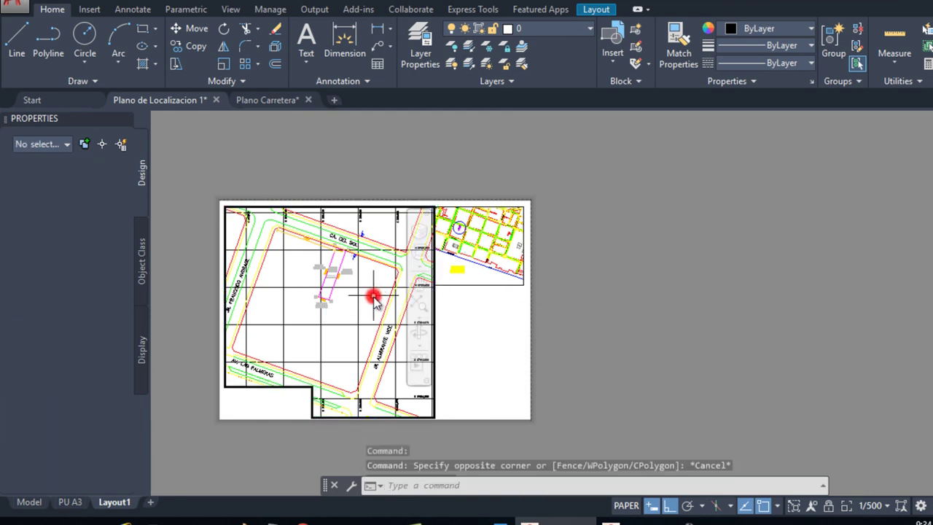
{"action": "mouse_move", "coordinate": [372, 306]}
{"action": "middle_mouse_down"}
{"action": "mouse_move", "coordinate": [391, 295]}
{"action": "mouse_move", "coordinate": [386, 316]}
{"action": "mouse_move", "coordinate": [400, 309]}
{"action": "middle_mouse_up"}
{"action": "double_click", "coordinate": [623, 326]}
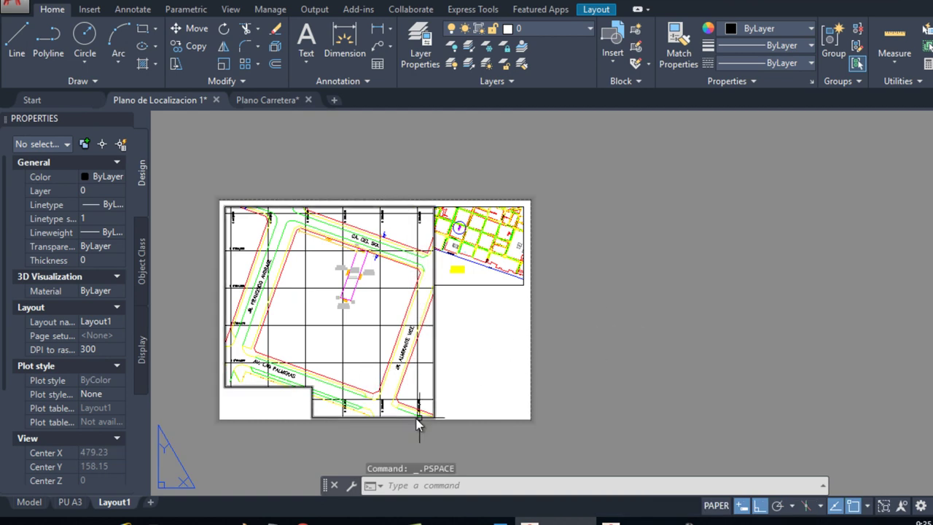
- Check the scales: the small location viewport is at 1/5000 and the main viewport at 1/500
{"action": "scroll", "coordinate": [476, 312], "scroll_direction": "up", "scroll_amount": 2}
{"action": "scroll", "coordinate": [476, 312], "scroll_direction": "down", "scroll_amount": 2}
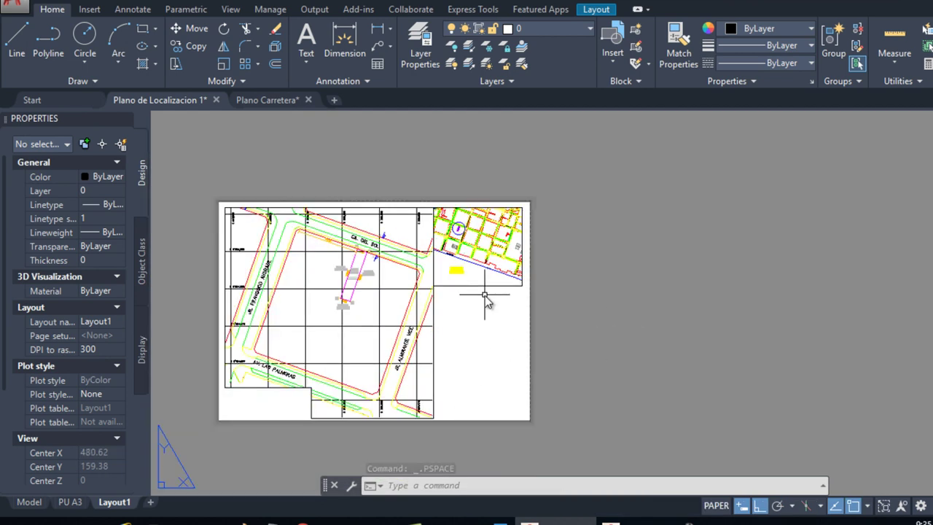
{"action": "left_click", "coordinate": [486, 287]}
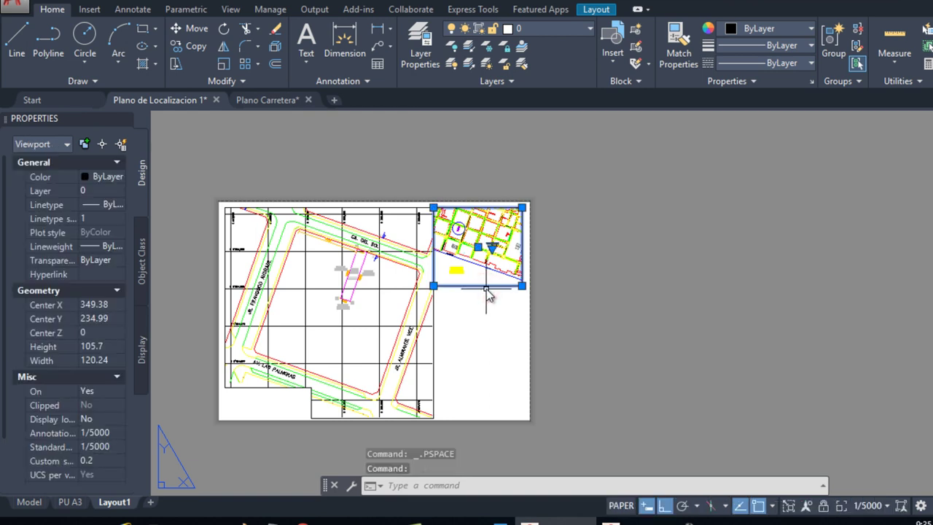
{"action": "key", "text": "Escape"}
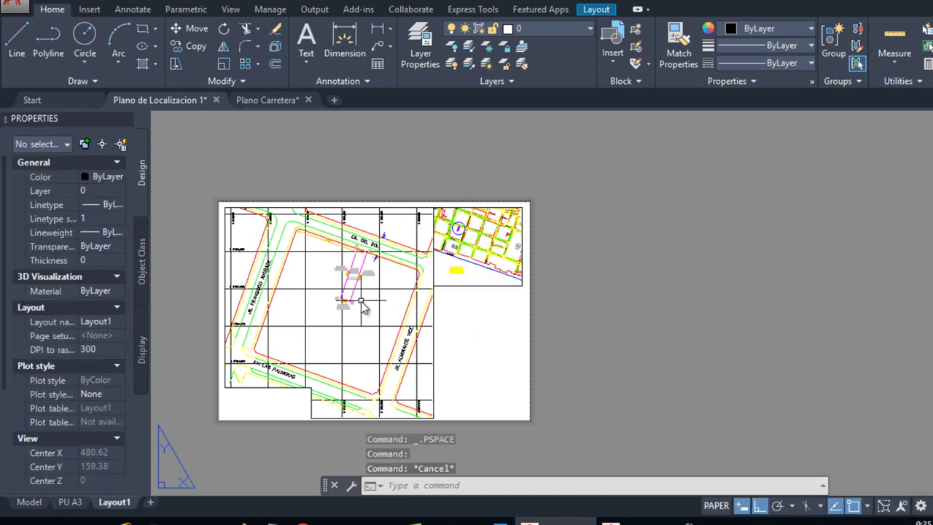
{"action": "left_click", "coordinate": [434, 340]}
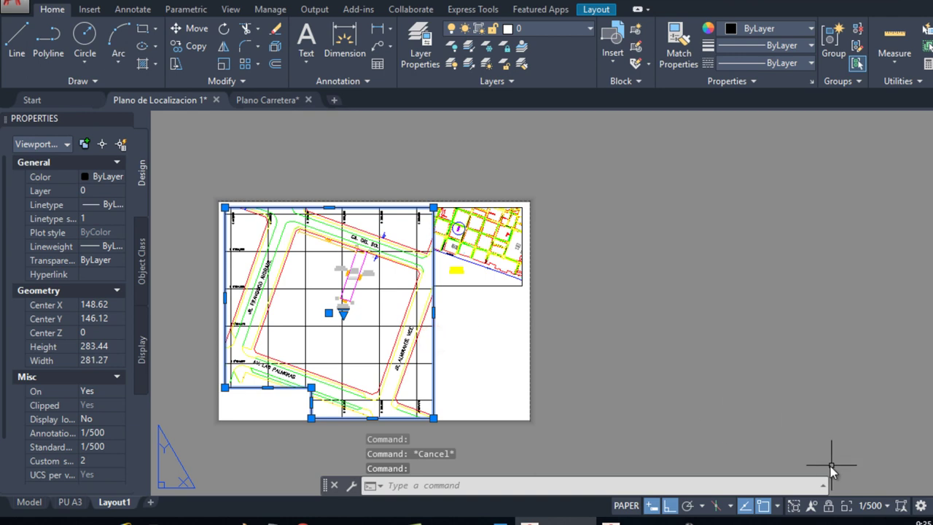
{"action": "key", "text": "Escape"}
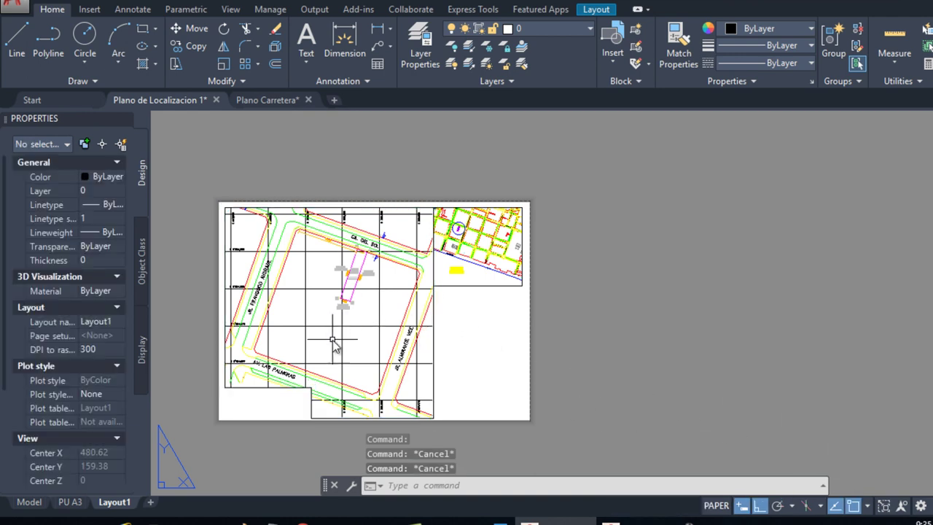
{"action": "scroll", "coordinate": [242, 419], "scroll_direction": "up", "scroll_amount": 2}
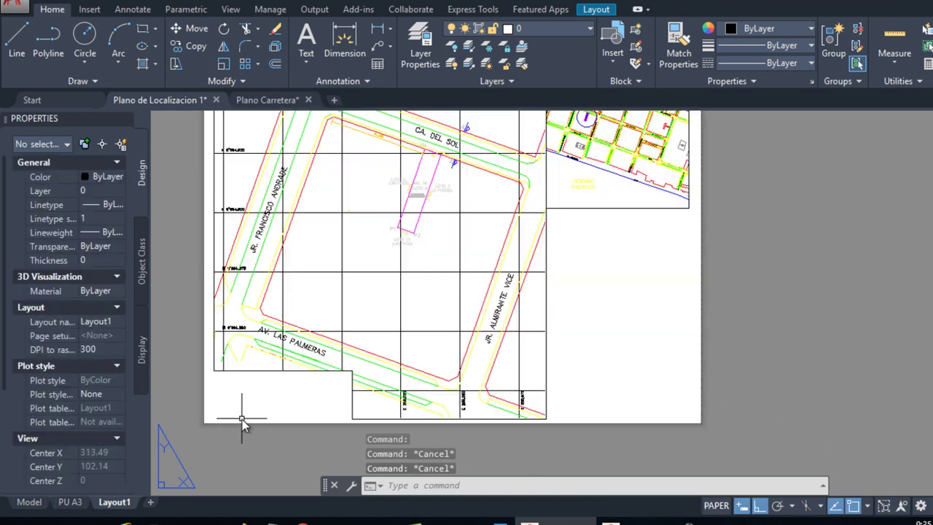
{"action": "middle_click_drag", "start_coordinate": [242, 416], "coordinate": [246, 417]}
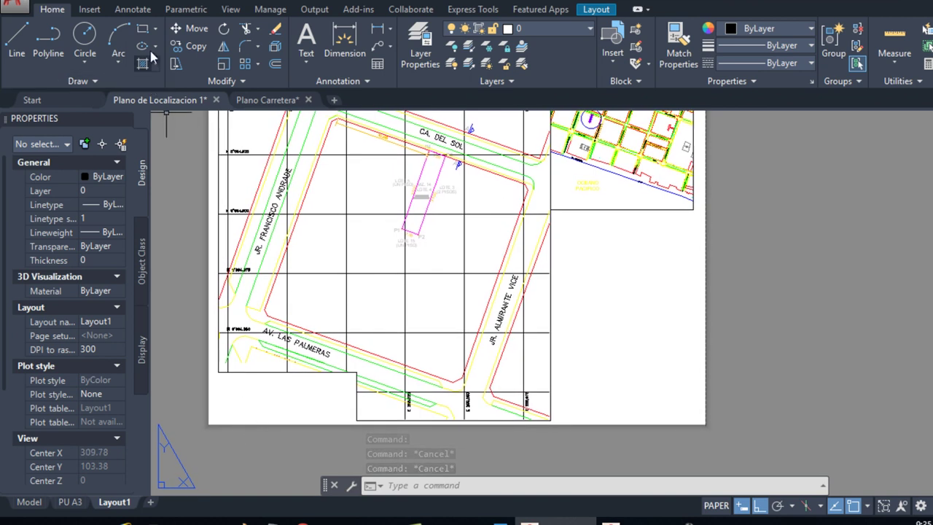
{"action": "left_click", "coordinate": [596, 10]}
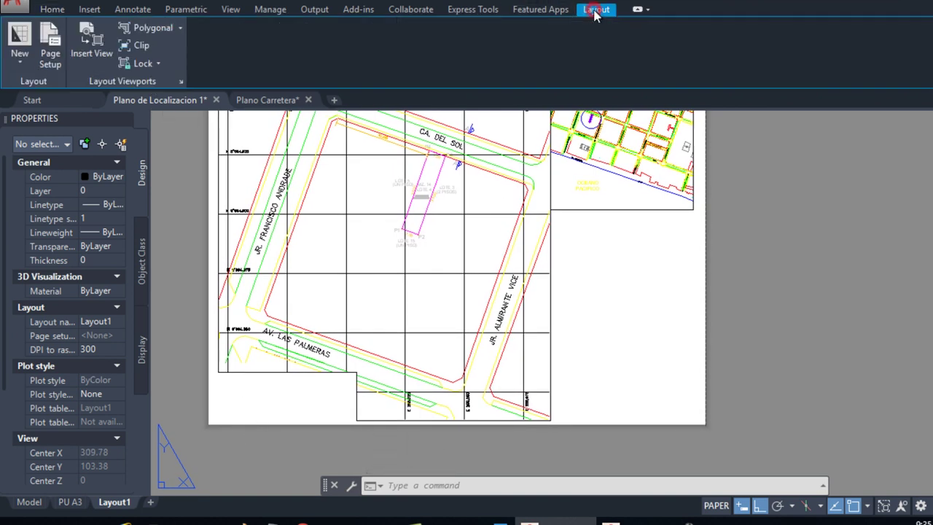
- Draw a small rectangular viewport in the sheet's lower-left corner
{"action": "left_click", "coordinate": [180, 29]}
{"action": "left_click", "coordinate": [168, 51]}
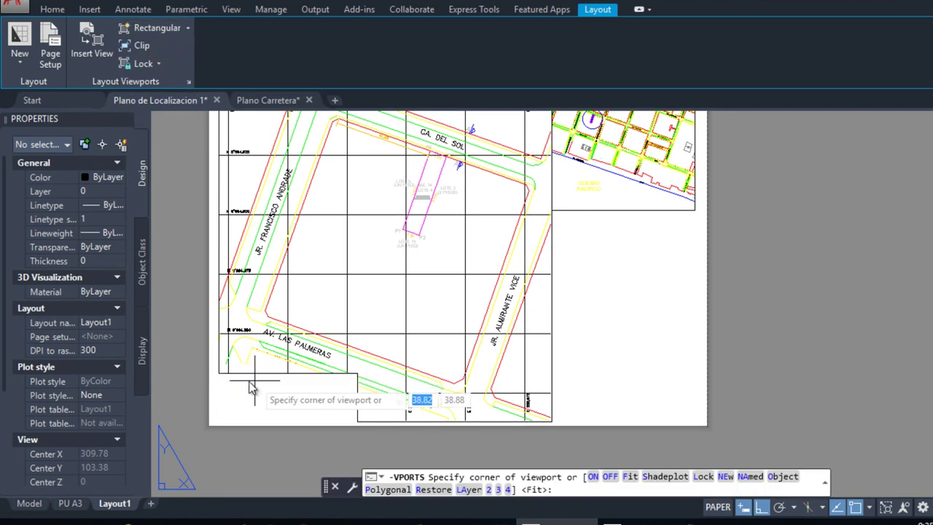
{"action": "left_click", "coordinate": [218, 374]}
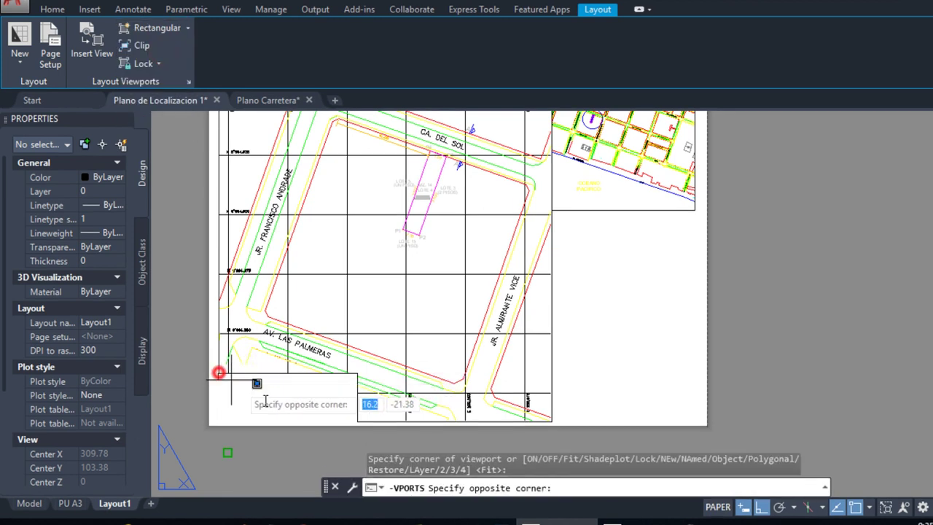
{"action": "left_click", "coordinate": [357, 422]}
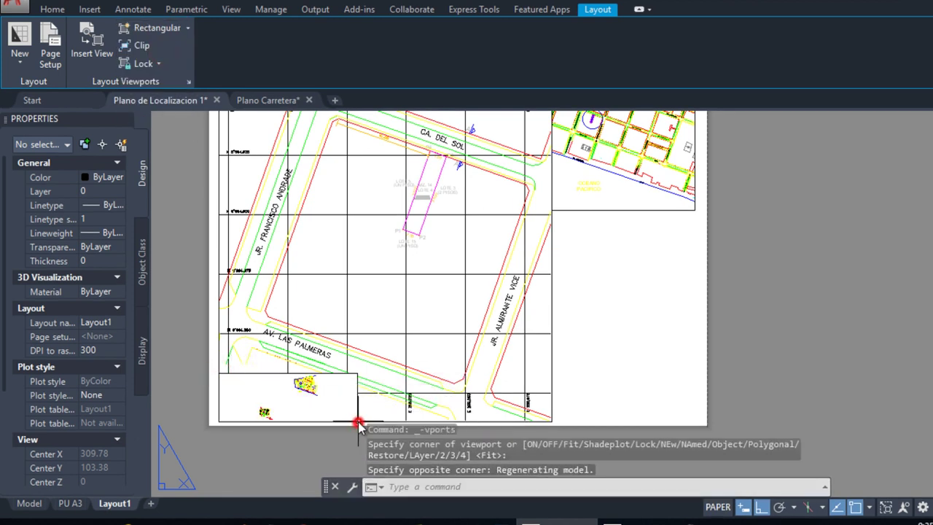
- Pan and zoom inside the new viewport to frame the yellow-and-green road detail
{"action": "double_click", "coordinate": [276, 401]}
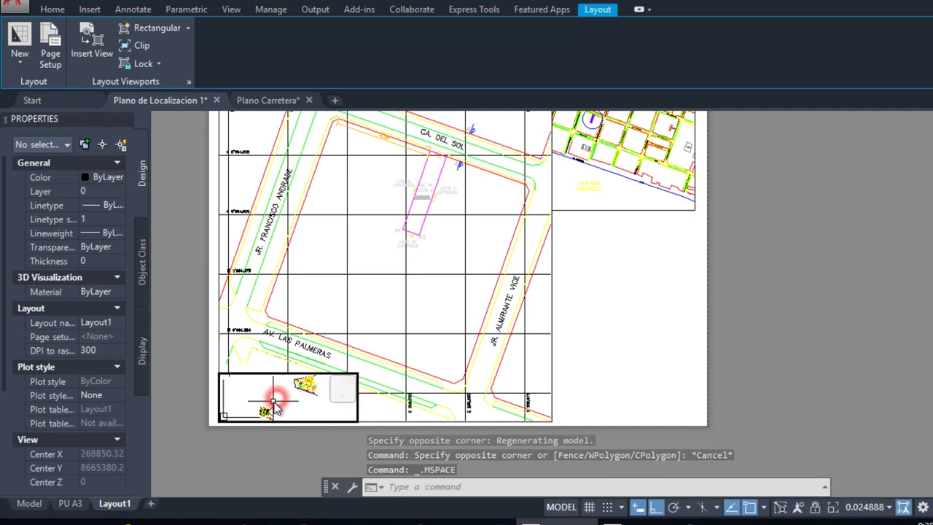
{"action": "middle_click_drag", "start_coordinate": [271, 408], "coordinate": [285, 397]}
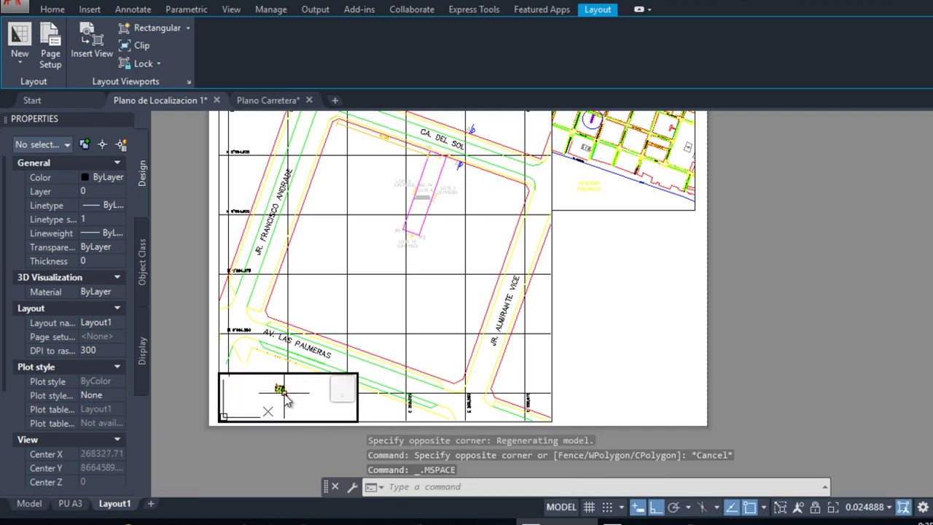
{"action": "scroll", "coordinate": [280, 393], "scroll_direction": "up", "scroll_amount": 3}
{"action": "scroll", "coordinate": [277, 390], "scroll_direction": "up", "scroll_amount": 3}
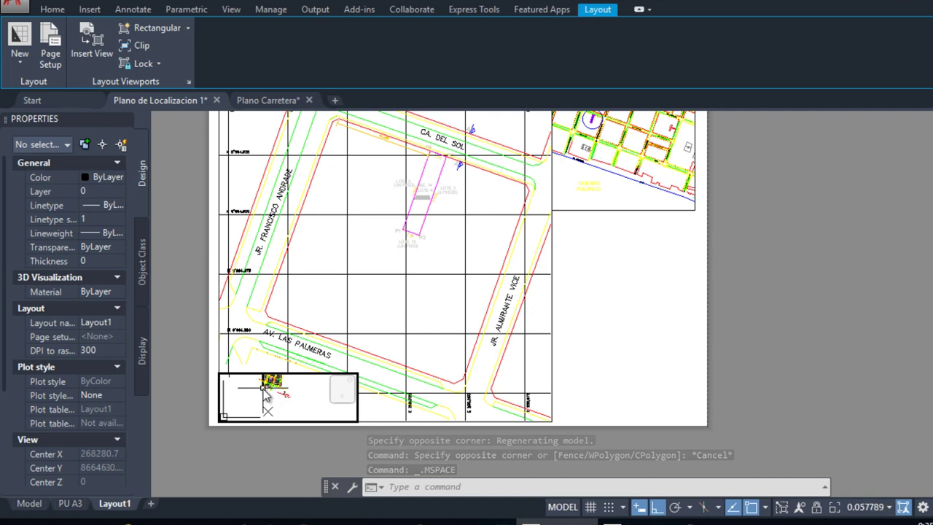
{"action": "scroll", "coordinate": [280, 412], "scroll_direction": "up", "scroll_amount": 2}
{"action": "scroll", "coordinate": [288, 407], "scroll_direction": "down", "scroll_amount": 3}
{"action": "middle_click_drag", "start_coordinate": [293, 400], "coordinate": [247, 404]}
{"action": "scroll", "coordinate": [247, 402], "scroll_direction": "up", "scroll_amount": 3}
{"action": "scroll", "coordinate": [245, 400], "scroll_direction": "up", "scroll_amount": 3}
{"action": "scroll", "coordinate": [245, 407], "scroll_direction": "up", "scroll_amount": 3}
{"action": "scroll", "coordinate": [245, 409], "scroll_direction": "up", "scroll_amount": 2}
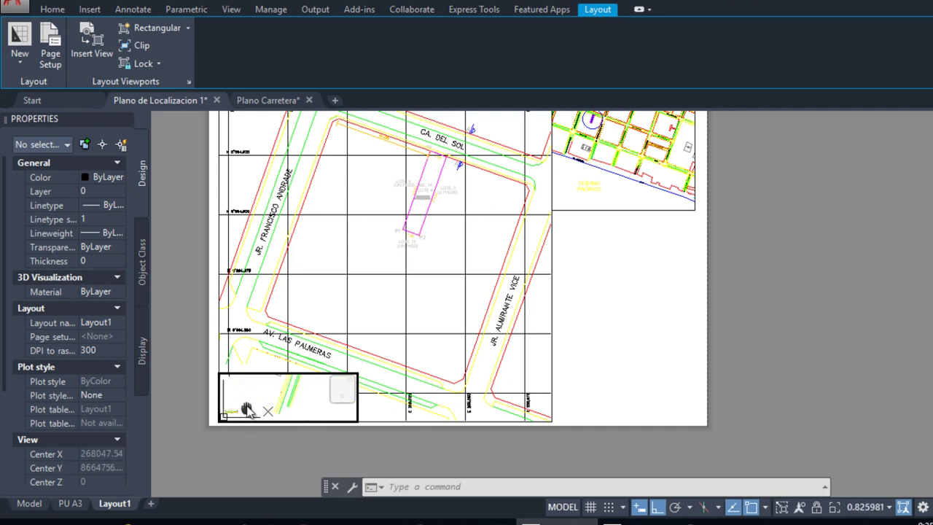
{"action": "scroll", "coordinate": [284, 417], "scroll_direction": "up", "scroll_amount": 4}
{"action": "scroll", "coordinate": [264, 407], "scroll_direction": "up", "scroll_amount": 3}
{"action": "mouse_move", "coordinate": [259, 397]}
{"action": "middle_mouse_down"}
{"action": "mouse_move", "coordinate": [285, 415]}
{"action": "mouse_move", "coordinate": [301, 411]}
{"action": "middle_mouse_up"}
{"action": "scroll", "coordinate": [291, 414], "scroll_direction": "up", "scroll_amount": 2}
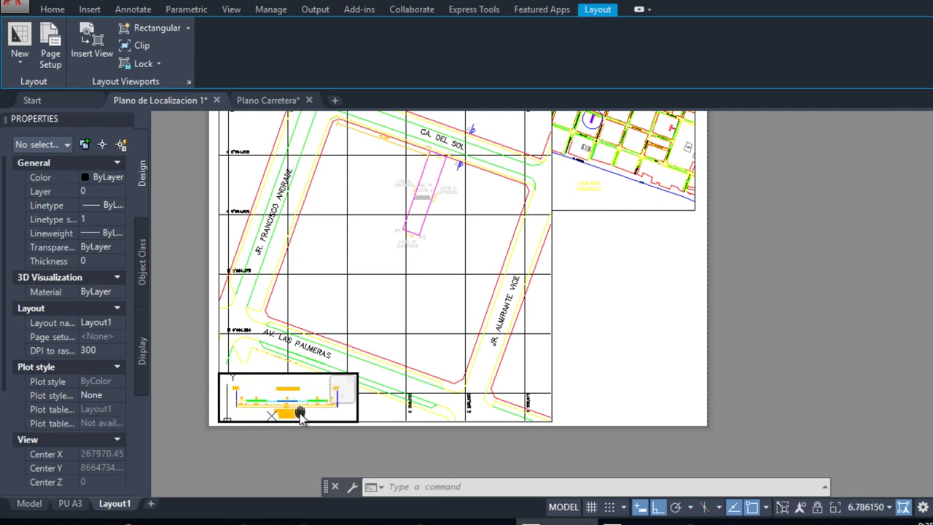
{"action": "double_click", "coordinate": [305, 458]}
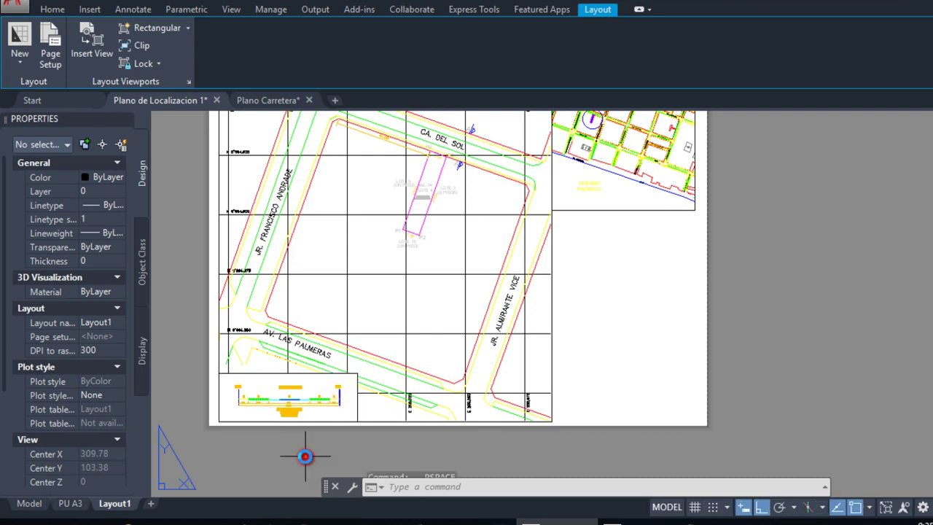
- With the small viewport selected, define a custom 1/100 scale: 1000 paper units = 100 drawing units
{"action": "left_click", "coordinate": [357, 401]}
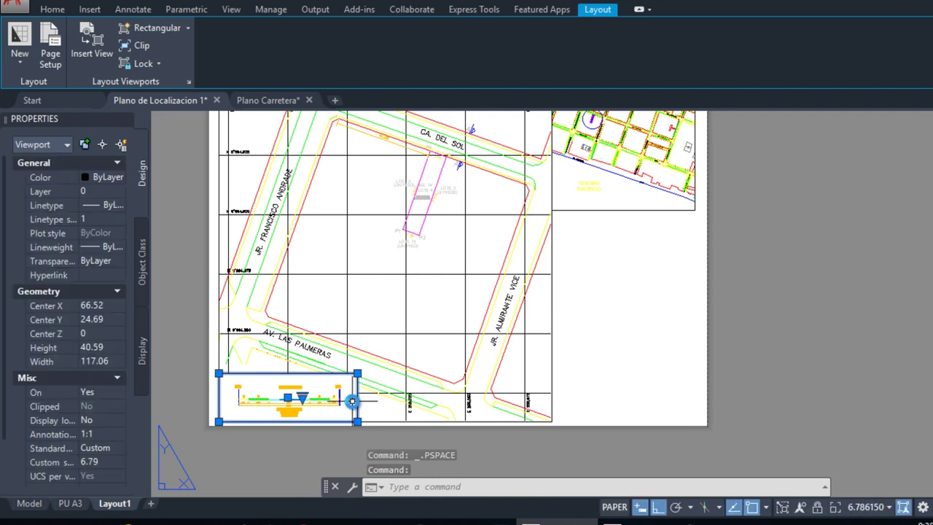
{"action": "left_click", "coordinate": [882, 510]}
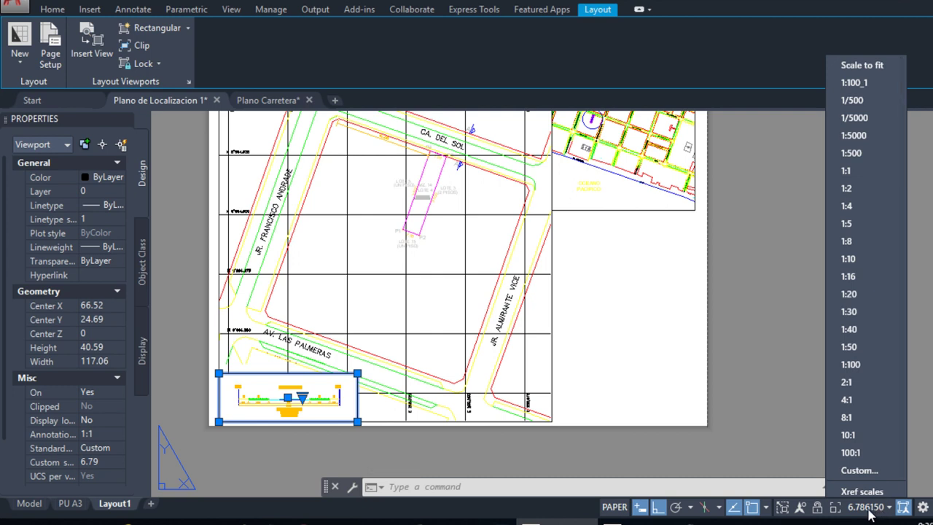
{"action": "left_click", "coordinate": [861, 467]}
{"action": "left_click", "coordinate": [563, 187]}
{"action": "left_click", "coordinate": [461, 225]}
{"action": "type", "text": "1/100"}
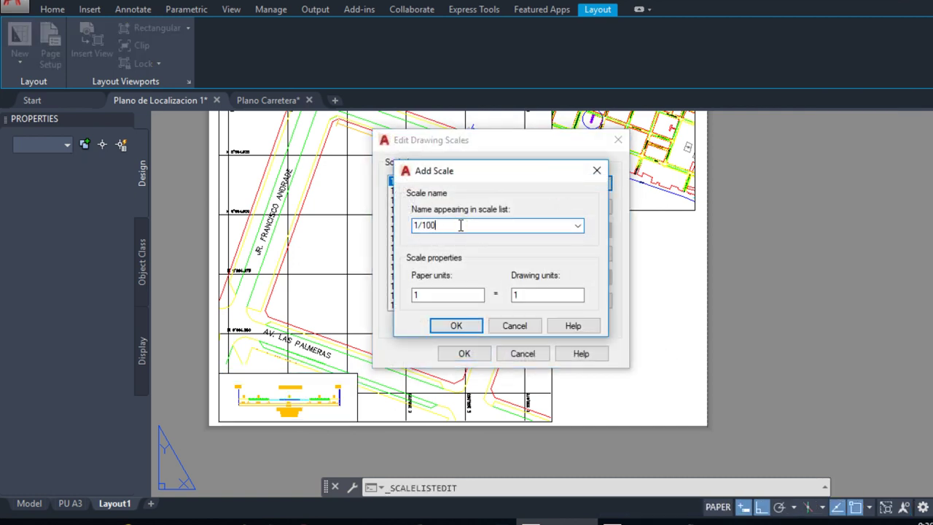
{"action": "left_click", "coordinate": [444, 291]}
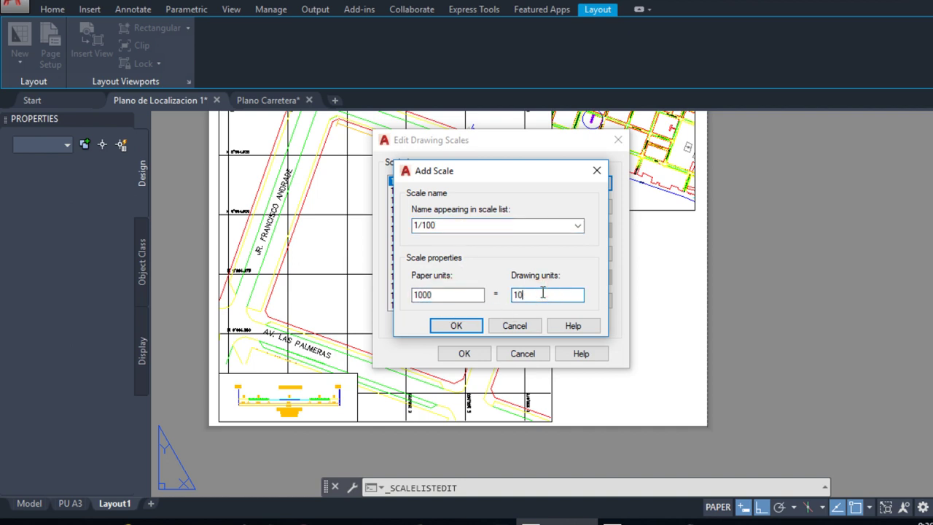
{"action": "left_click", "coordinate": [446, 326]}
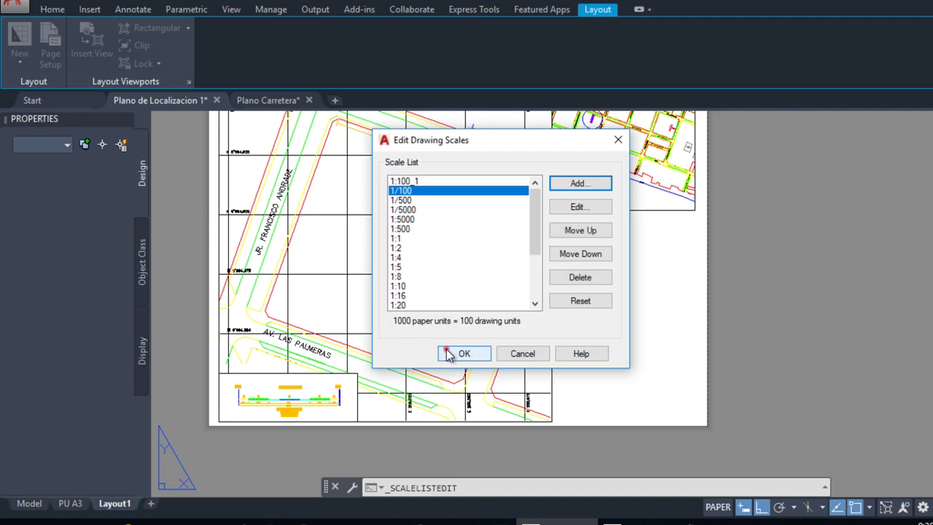
{"action": "left_click", "coordinate": [447, 353]}
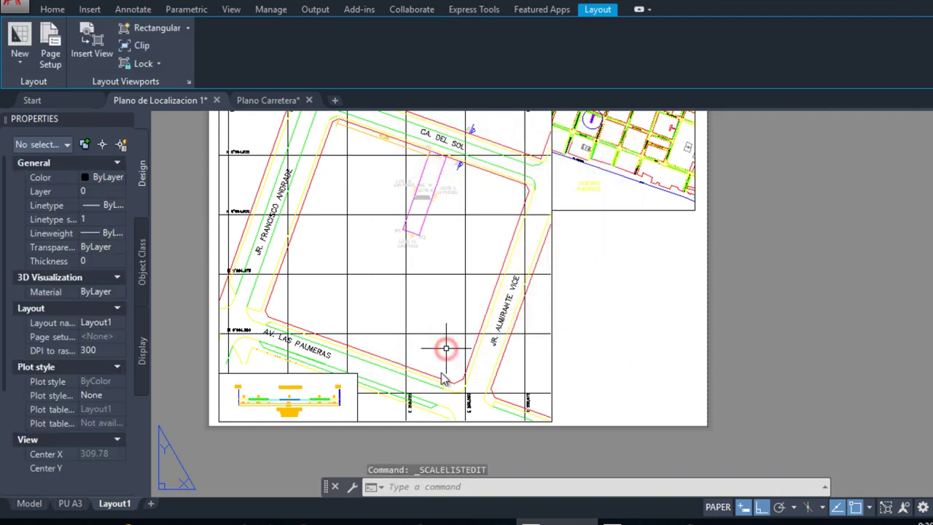
- Apply 1/100 to the lower-left viewport so it shows the full SECCION VIAL / CALLE DEL SOL detail
{"action": "left_click", "coordinate": [344, 421]}
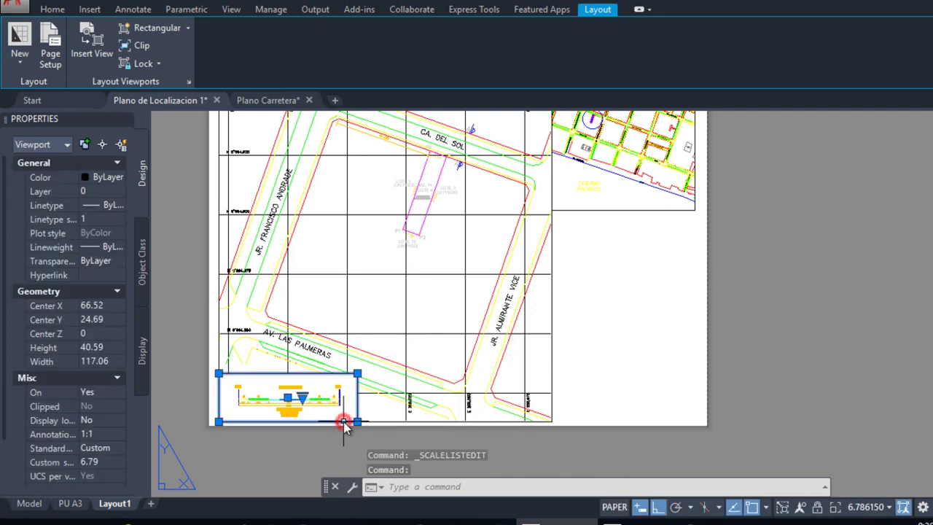
{"action": "left_click", "coordinate": [883, 507]}
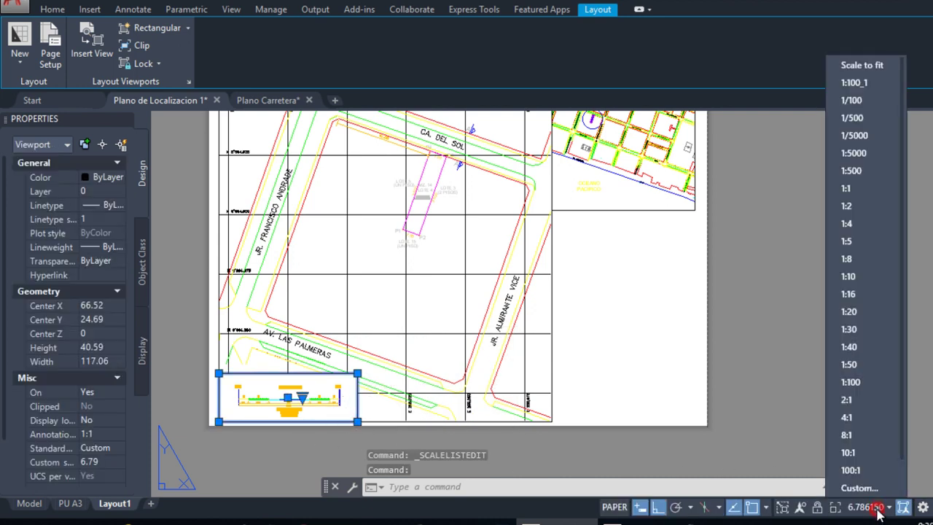
{"action": "left_click", "coordinate": [869, 101]}
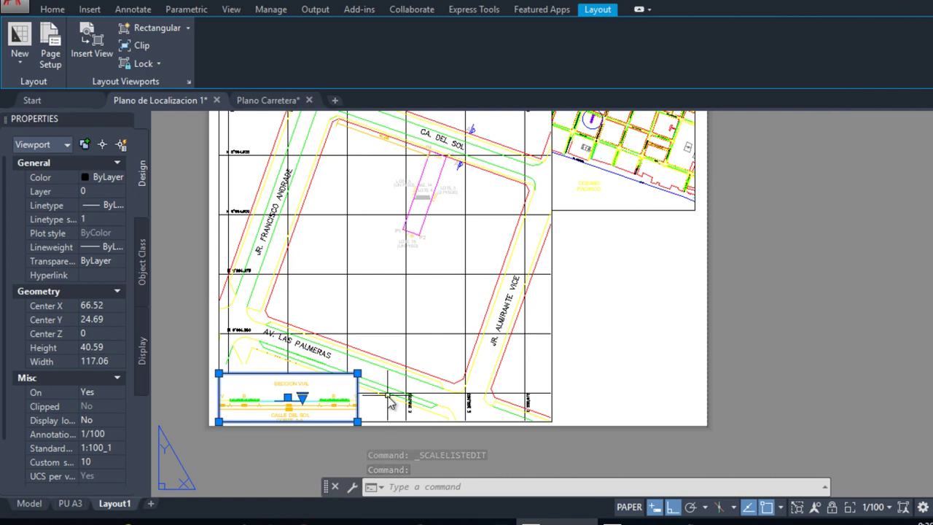
{"action": "scroll", "coordinate": [387, 392], "scroll_direction": "up", "scroll_amount": 2}
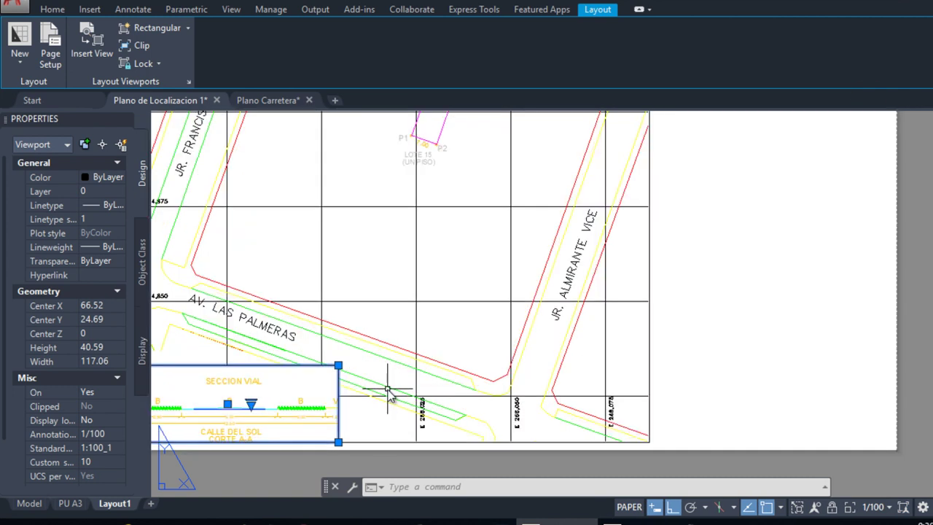
{"action": "middle_click_drag", "start_coordinate": [454, 374], "coordinate": [537, 364]}
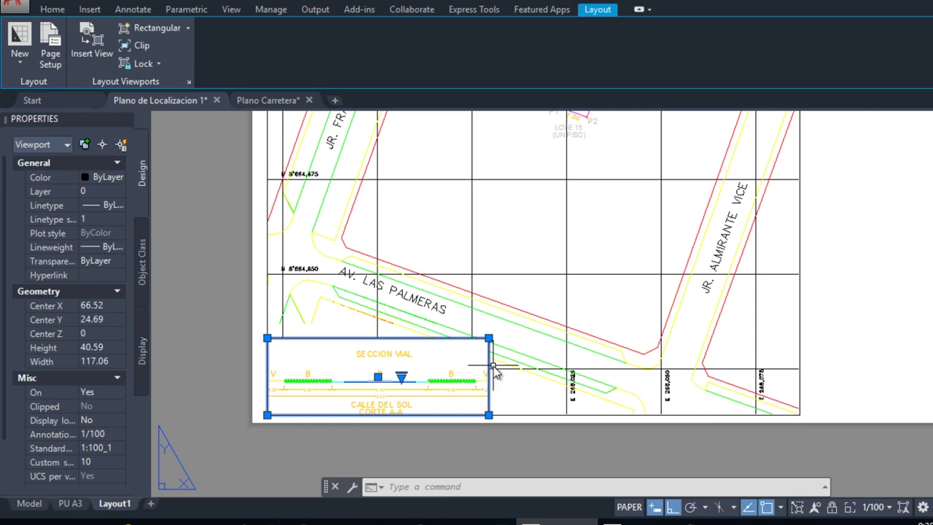
{"action": "key", "text": "Escape"}
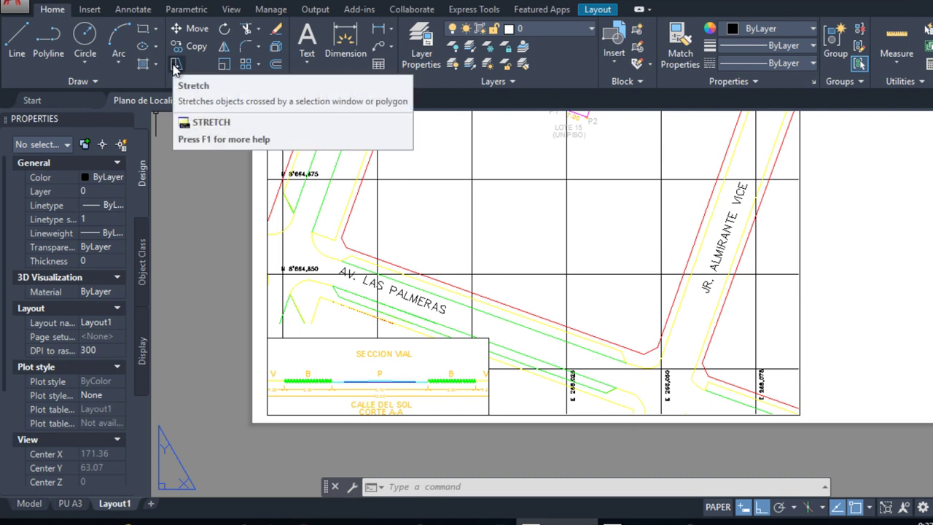
- Stretch the section viewport's right edge further right with Nearest snap, revealing the L.P label
{"action": "left_click", "coordinate": [175, 67]}
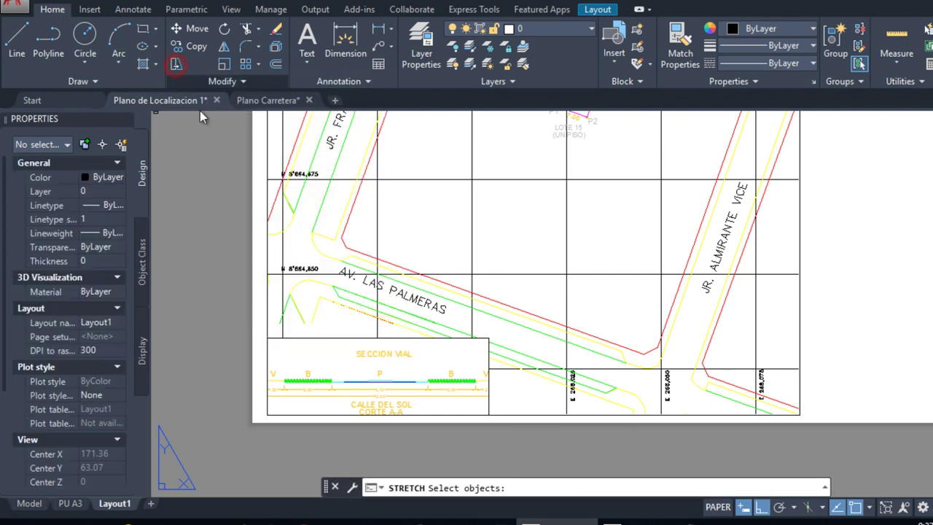
{"action": "left_click", "coordinate": [512, 439]}
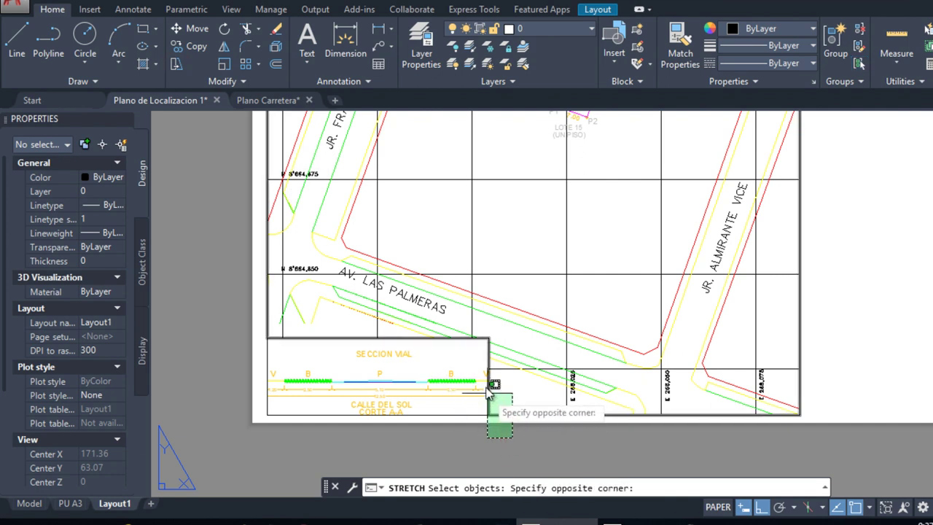
{"action": "left_click", "coordinate": [465, 322]}
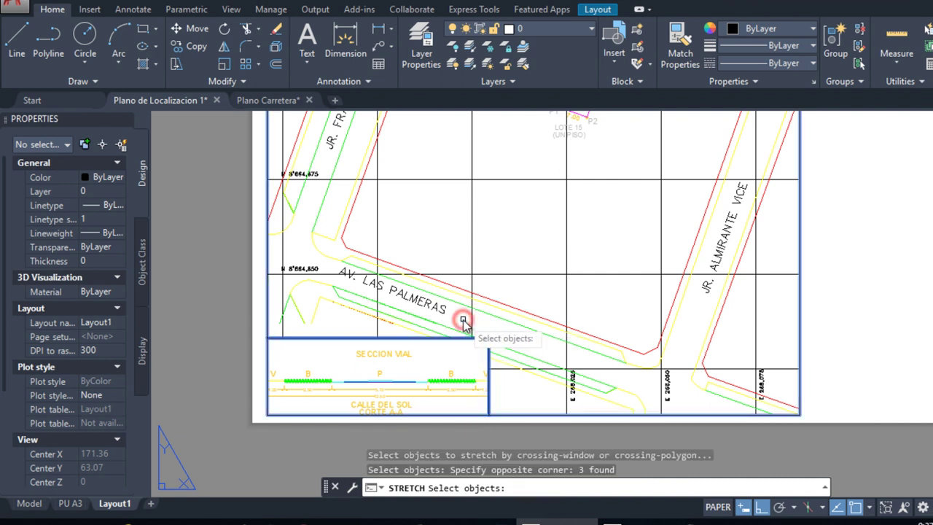
{"action": "key", "text": "Return"}
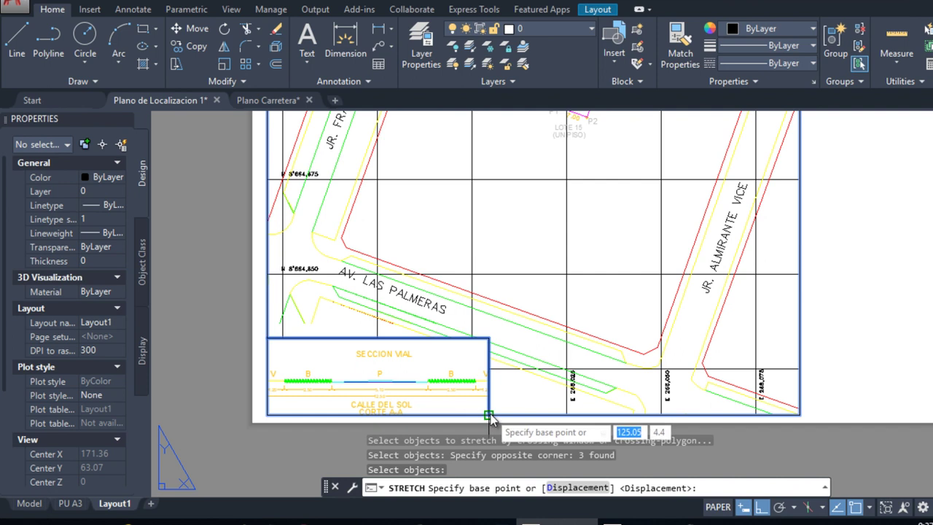
{"action": "left_click", "coordinate": [488, 415]}
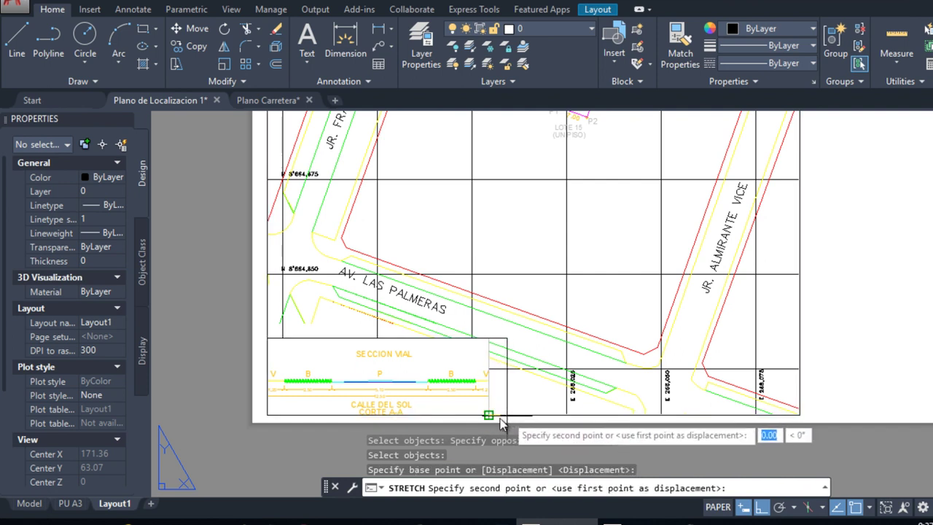
{"action": "left_click", "coordinate": [871, 508]}
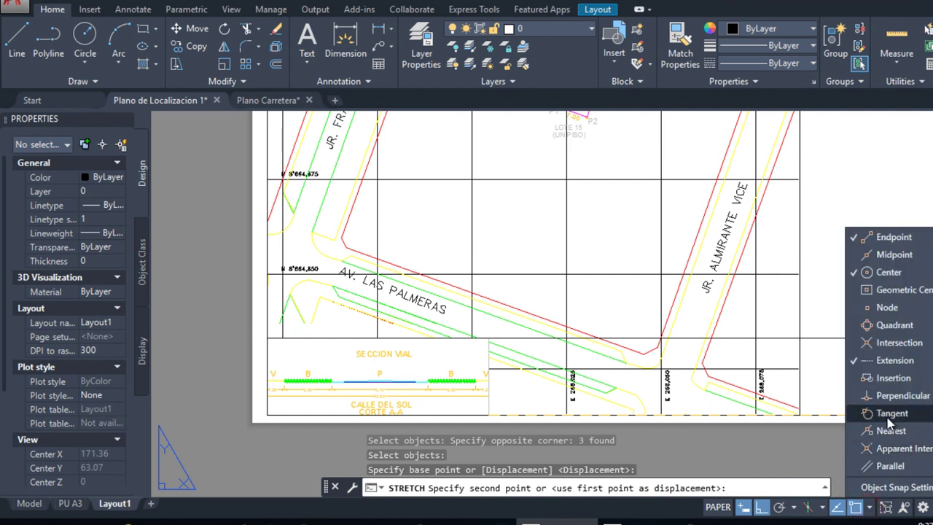
{"action": "left_click", "coordinate": [861, 431]}
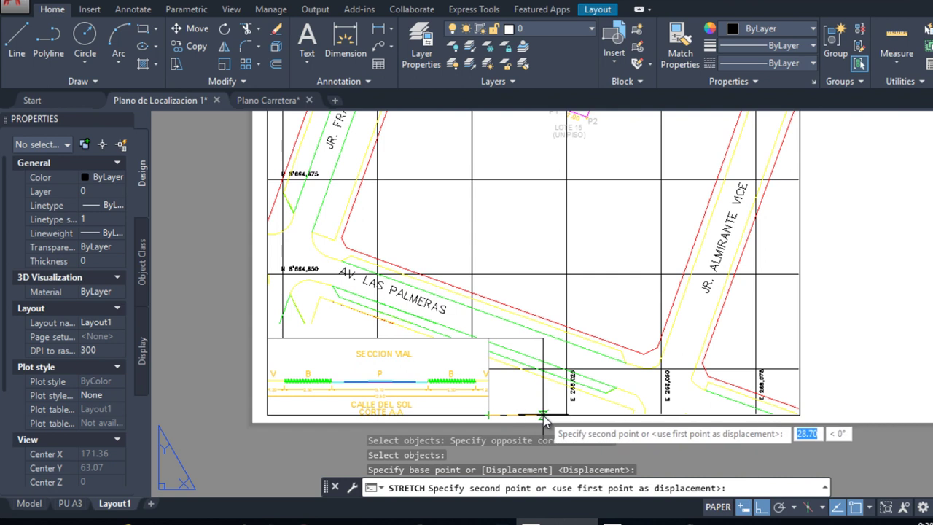
{"action": "left_click", "coordinate": [529, 414]}
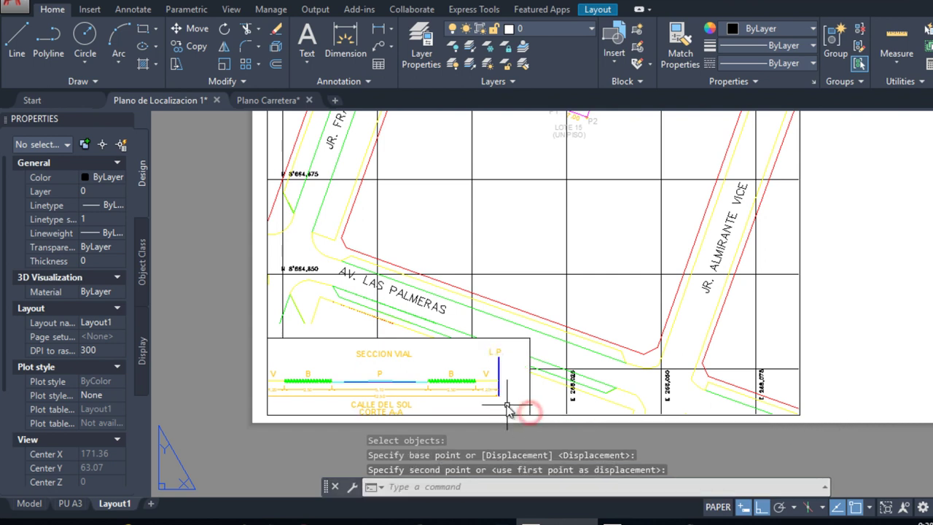
{"action": "key", "text": "Escape"}
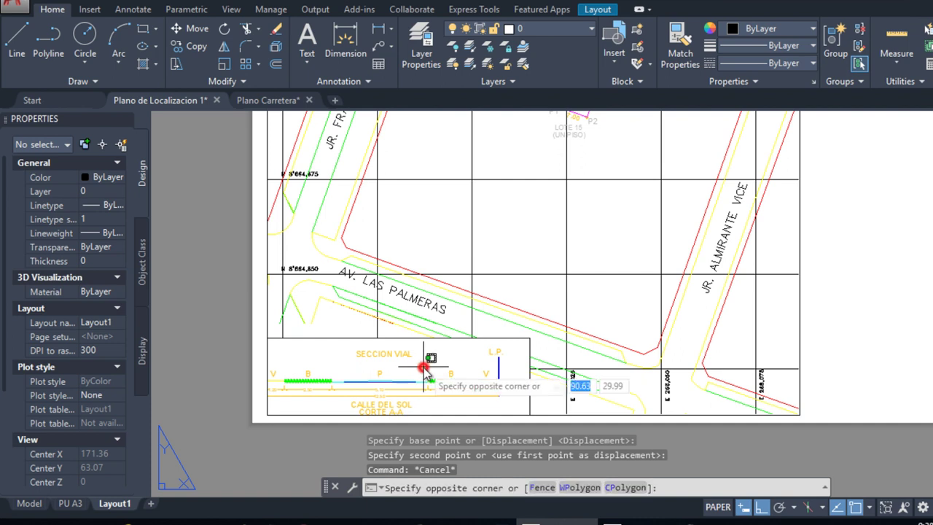
- Zoom and pan inside the section viewport until both L.P edge lines fit
{"action": "double_click", "coordinate": [426, 374]}
{"action": "middle_click_drag", "start_coordinate": [413, 372], "coordinate": [422, 370]}
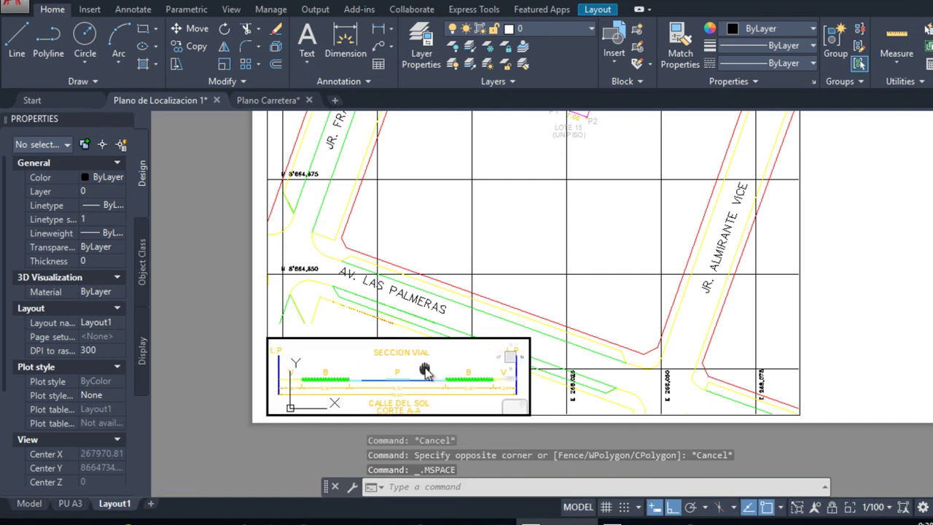
{"action": "scroll", "coordinate": [423, 372], "scroll_direction": "up", "scroll_amount": 2}
{"action": "scroll", "coordinate": [425, 379], "scroll_direction": "up", "scroll_amount": 2}
{"action": "scroll", "coordinate": [424, 386], "scroll_direction": "down", "scroll_amount": 1}
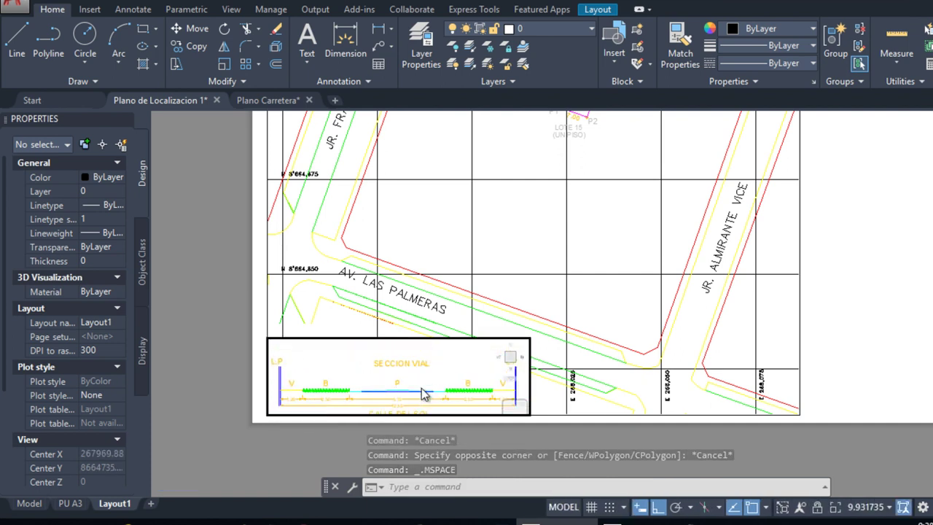
{"action": "scroll", "coordinate": [416, 383], "scroll_direction": "down", "scroll_amount": 1}
{"action": "scroll", "coordinate": [410, 384], "scroll_direction": "down", "scroll_amount": 1}
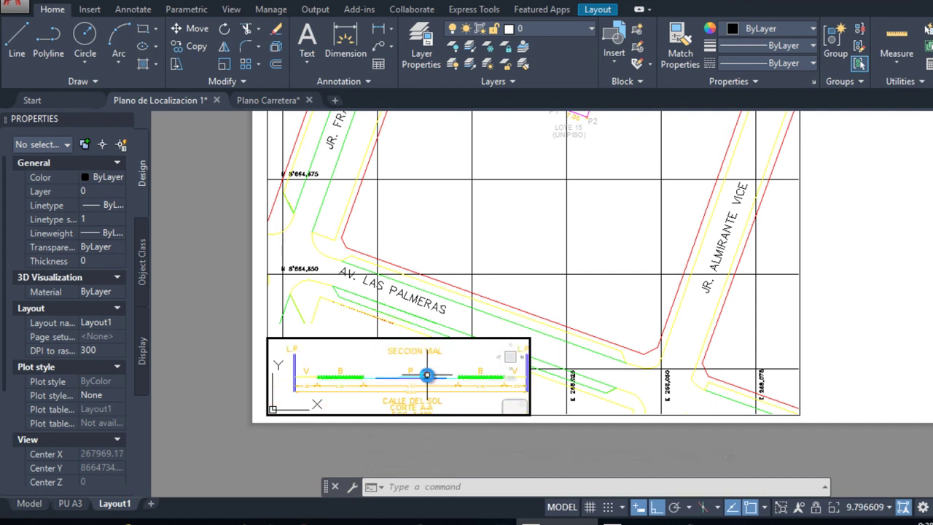
{"action": "middle_click_drag", "start_coordinate": [405, 374], "coordinate": [394, 376]}
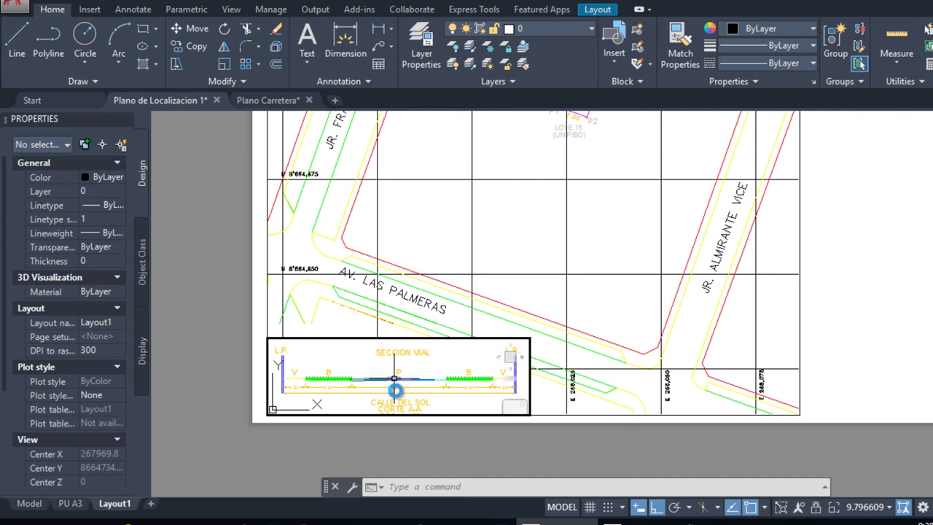
{"action": "double_click", "coordinate": [445, 453]}
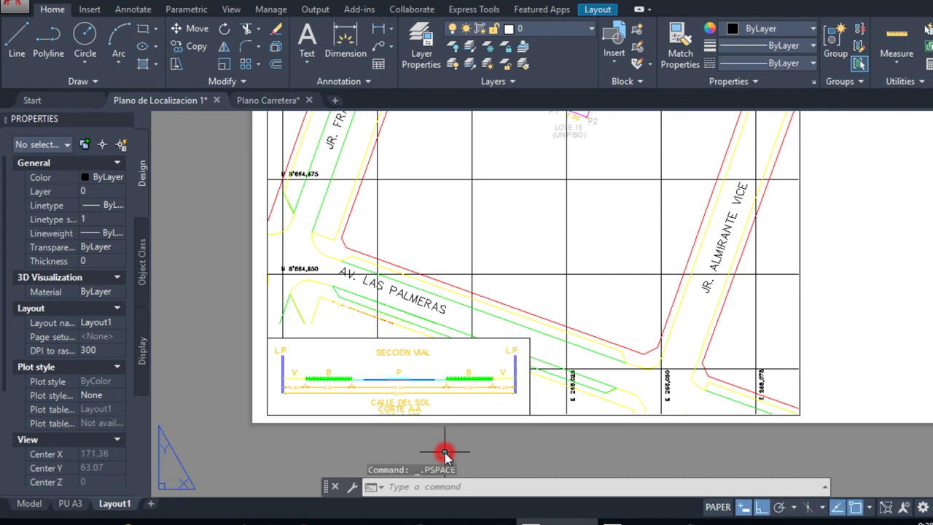
- Set the road-section viewport to the 1:100_1 scale and zoom out to view the whole sheet
{"action": "left_click", "coordinate": [531, 352]}
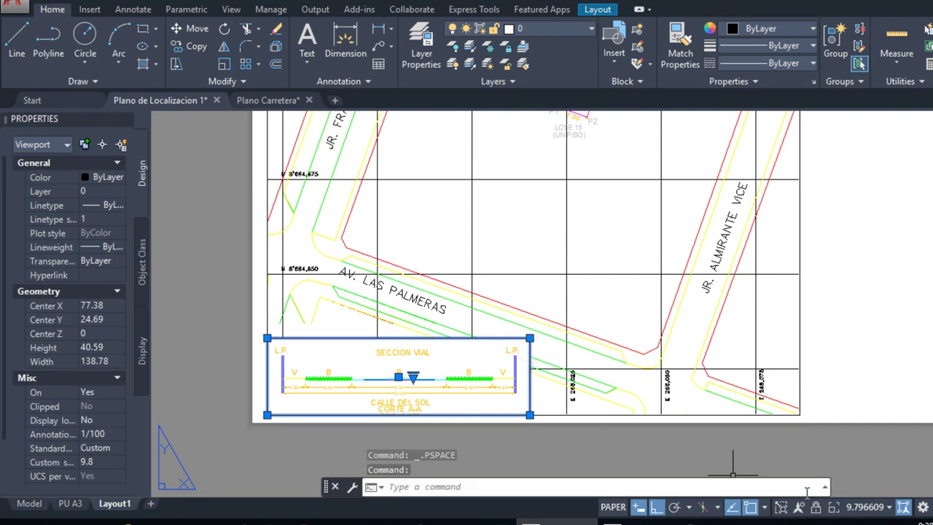
{"action": "left_click", "coordinate": [874, 507]}
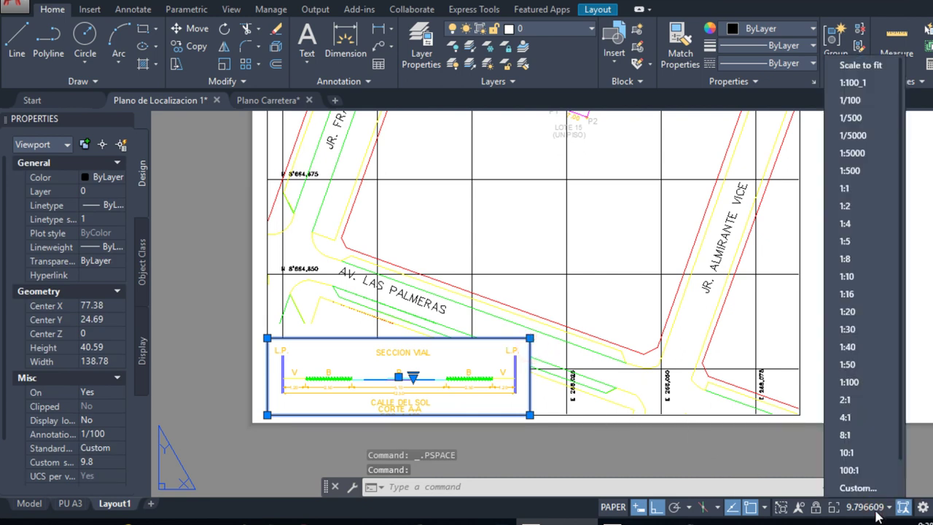
{"action": "left_click", "coordinate": [871, 82]}
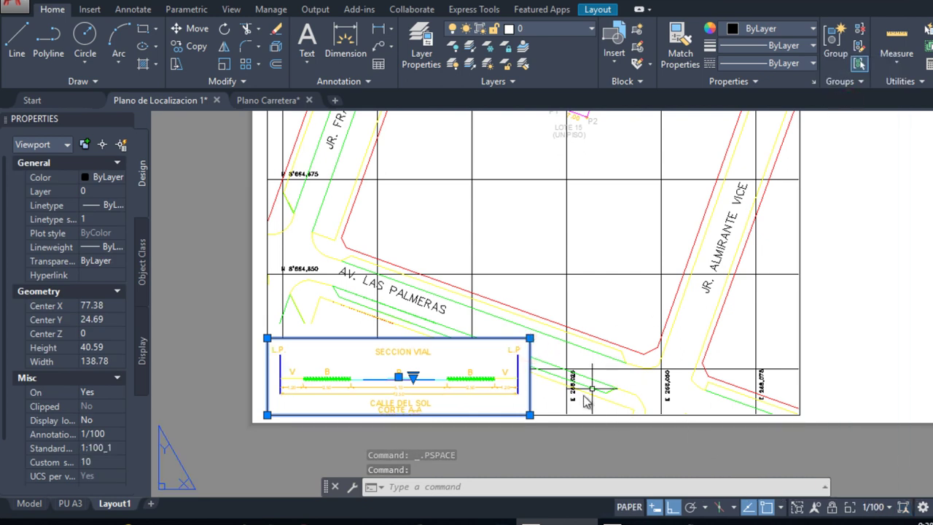
{"action": "left_click", "coordinate": [545, 434]}
{"action": "key", "text": "Escape"}
{"action": "key", "text": "Escape"}
{"action": "key", "text": "Escape"}
{"action": "scroll", "coordinate": [424, 226], "scroll_direction": "down", "scroll_amount": 5}
{"action": "mouse_move", "coordinate": [427, 233]}
{"action": "middle_mouse_down"}
{"action": "mouse_move", "coordinate": [424, 310]}
{"action": "mouse_move", "coordinate": [396, 288]}
{"action": "middle_mouse_up"}
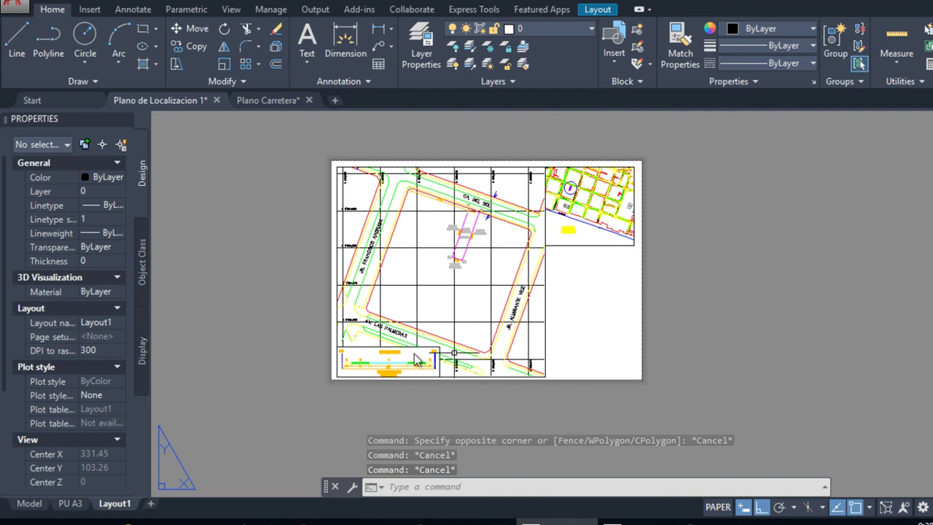
{"action": "scroll", "coordinate": [377, 368], "scroll_direction": "up", "scroll_amount": 2}
{"action": "scroll", "coordinate": [437, 328], "scroll_direction": "up", "scroll_amount": 1}
{"action": "scroll", "coordinate": [502, 293], "scroll_direction": "down", "scroll_amount": 5}
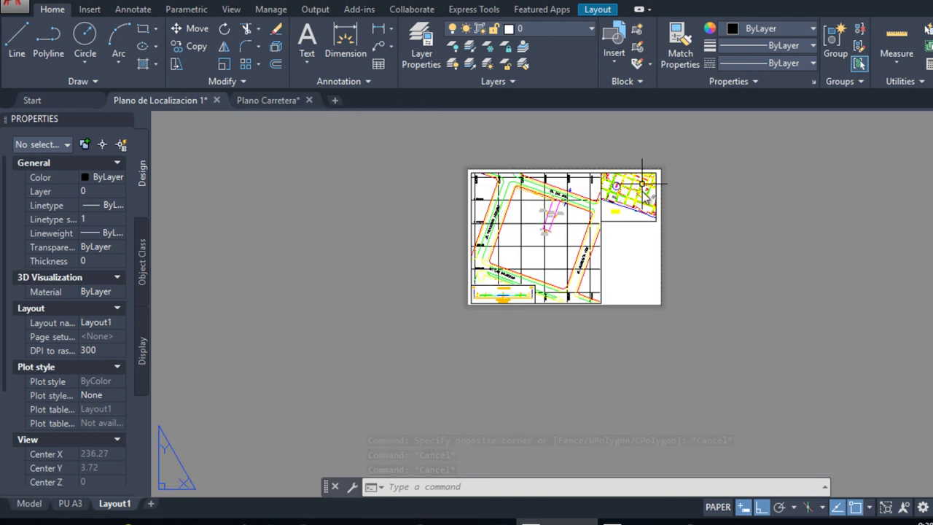
- Review the whole PU A3 sheet
{"action": "scroll", "coordinate": [546, 301], "scroll_direction": "up", "scroll_amount": 3}
{"action": "scroll", "coordinate": [558, 266], "scroll_direction": "down", "scroll_amount": 1}
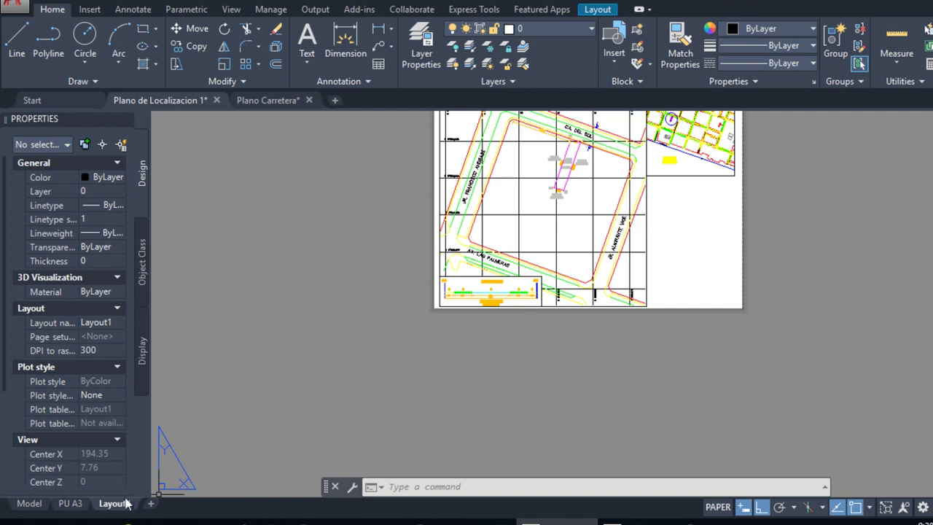
{"action": "left_click", "coordinate": [73, 504]}
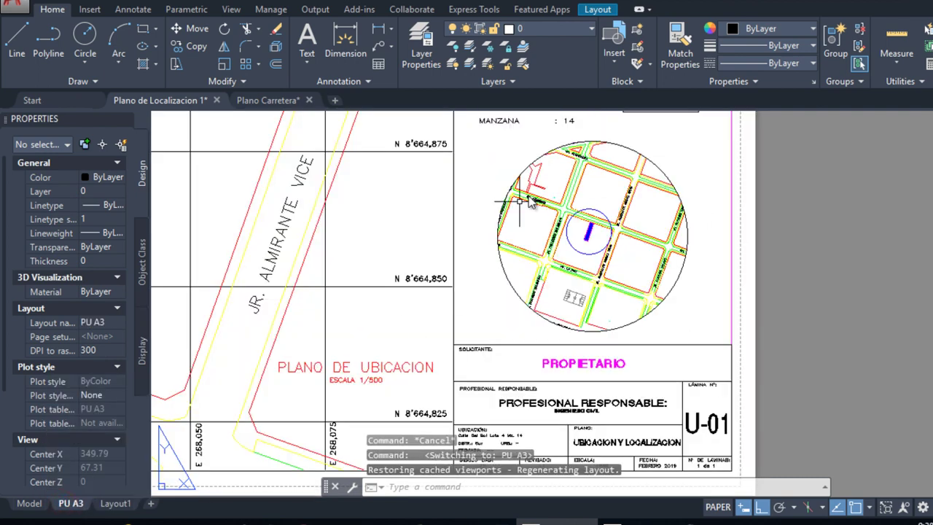
{"action": "scroll", "coordinate": [455, 303], "scroll_direction": "down", "scroll_amount": 3}
{"action": "middle_click_drag", "start_coordinate": [416, 315], "coordinate": [416, 358]}
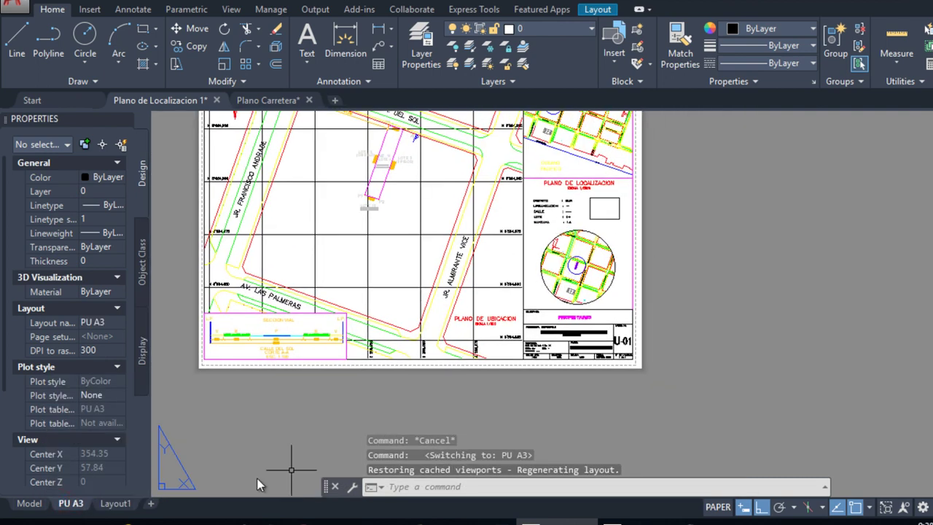
- Return to Layout1 and expand the Rectangular viewport shape list on the Layout ribbon
{"action": "left_click", "coordinate": [114, 504]}
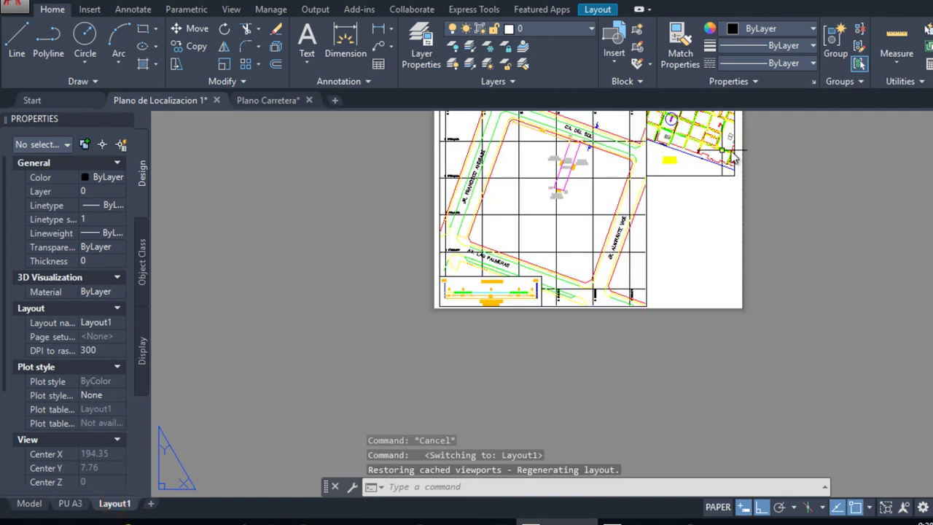
{"action": "scroll", "coordinate": [708, 198], "scroll_direction": "up", "scroll_amount": 2}
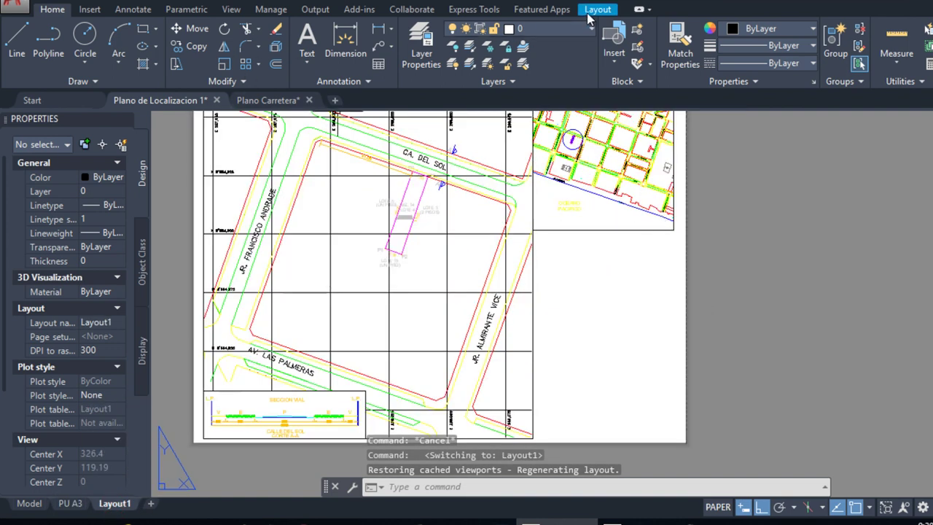
{"action": "left_click", "coordinate": [587, 15]}
{"action": "left_click", "coordinate": [187, 28]}
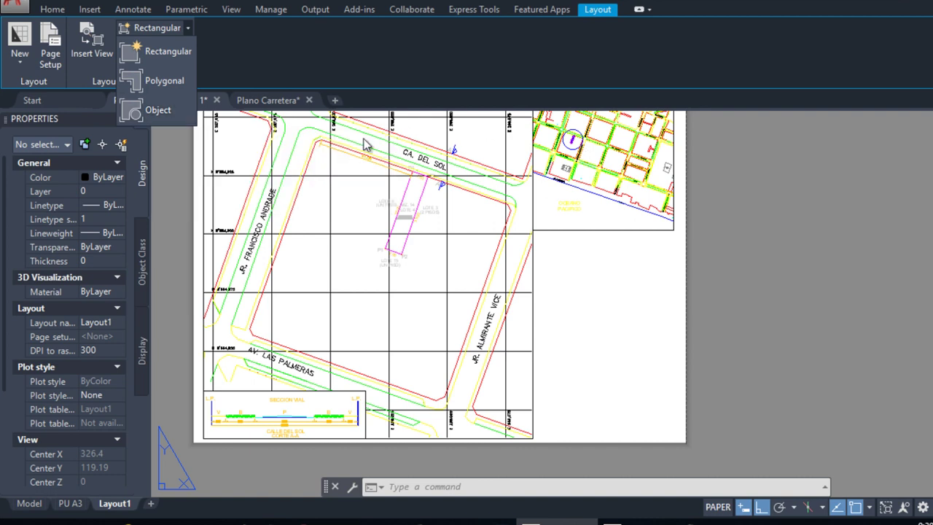
- Draw a radius-50 circle right of the road plan and check its size
{"action": "left_click", "coordinate": [51, 8]}
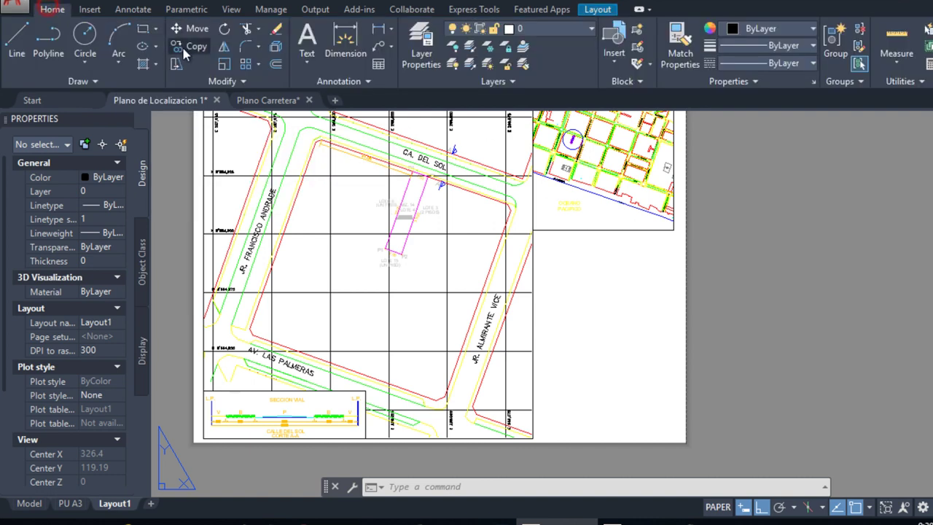
{"action": "left_click", "coordinate": [84, 36]}
{"action": "left_click", "coordinate": [560, 354]}
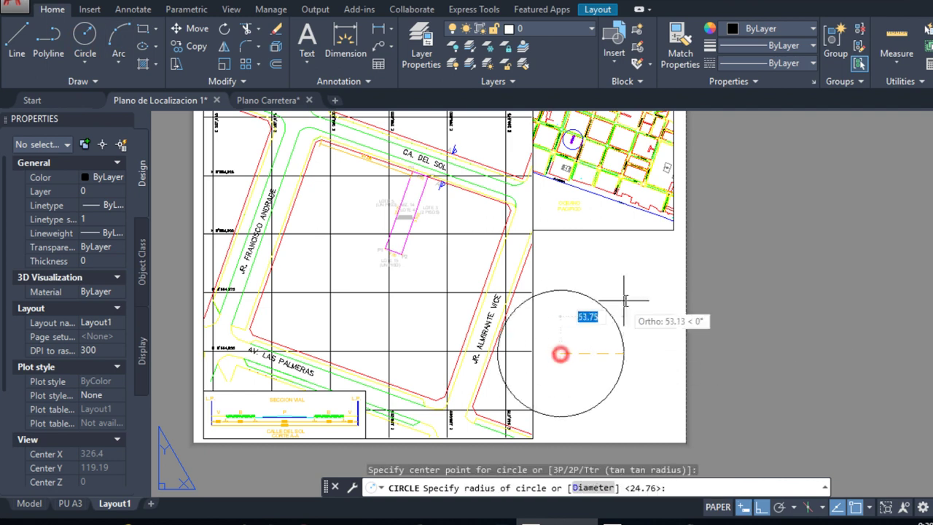
{"action": "left_click", "coordinate": [618, 305]}
{"action": "left_click", "coordinate": [604, 317]}
{"action": "mouse_move", "coordinate": [594, 305]}
{"action": "left_mouse_down"}
{"action": "mouse_move", "coordinate": [625, 296]}
{"action": "mouse_move", "coordinate": [602, 303]}
{"action": "mouse_move", "coordinate": [637, 277]}
{"action": "left_mouse_up"}
{"action": "left_click", "coordinate": [637, 277]}
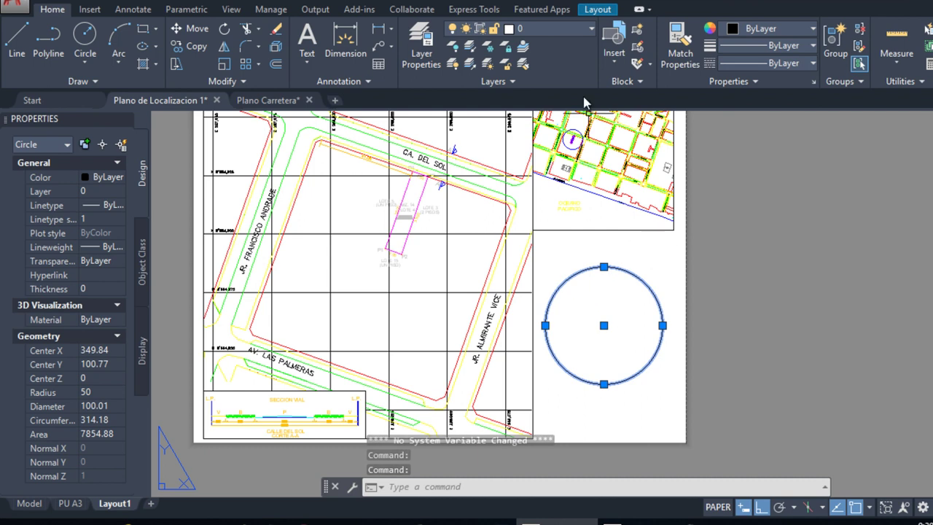
{"action": "key", "text": "Escape"}
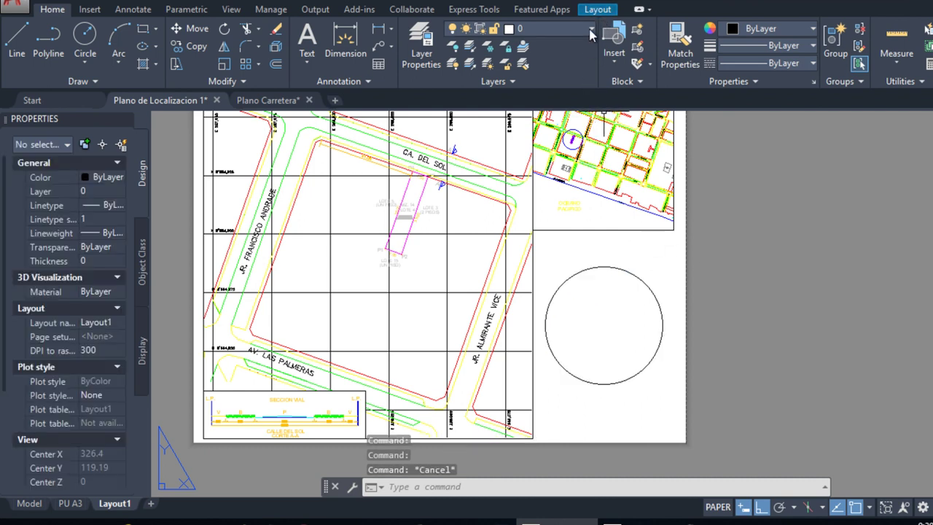
- Create an Object viewport from the radius-50 circle, clipping the view to it
{"action": "left_click", "coordinate": [599, 11]}
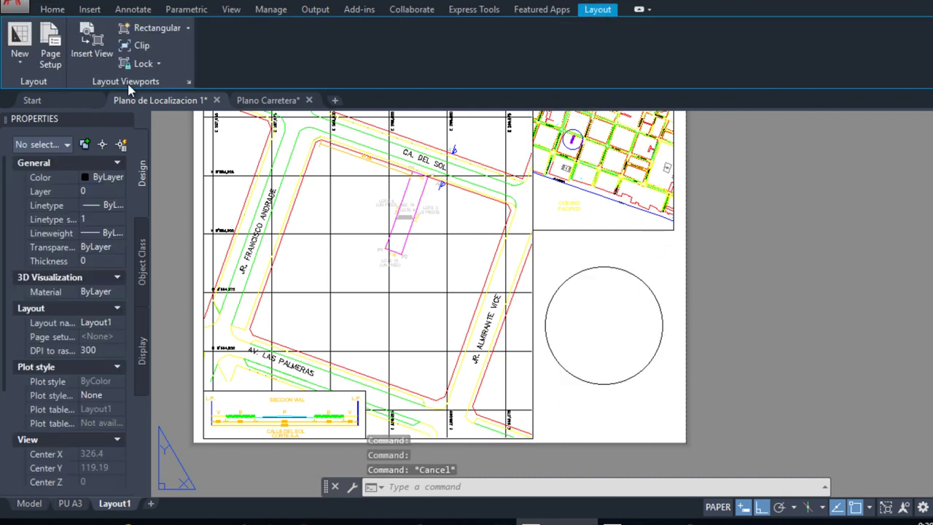
{"action": "left_click", "coordinate": [188, 28]}
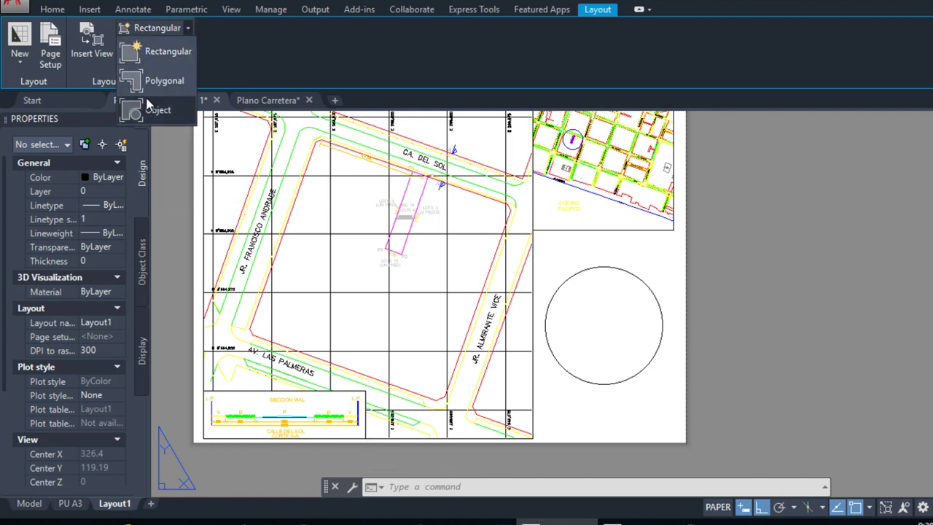
{"action": "left_click", "coordinate": [151, 111]}
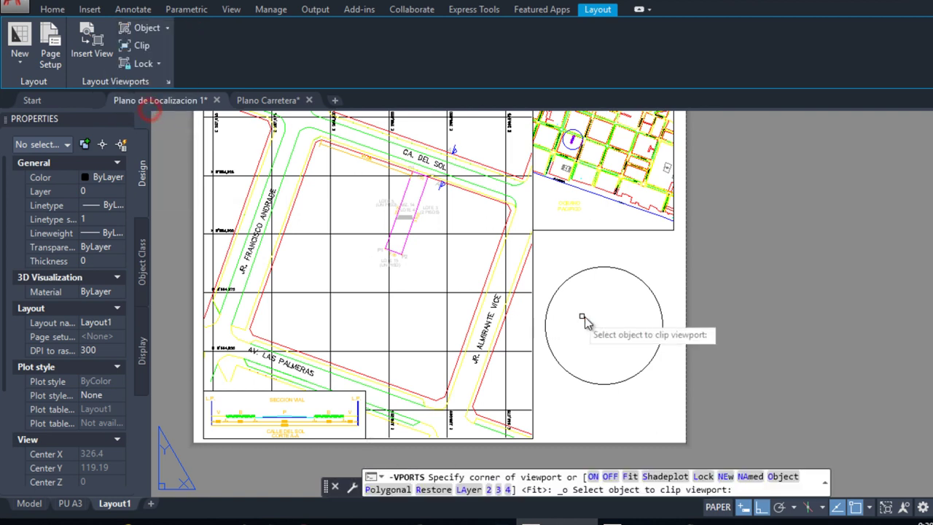
{"action": "left_click", "coordinate": [632, 274]}
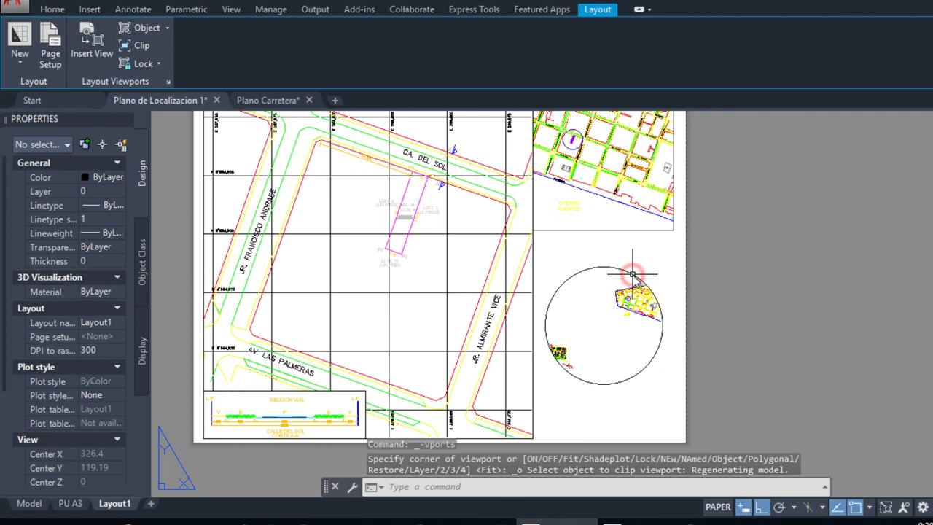
{"action": "left_click", "coordinate": [642, 366]}
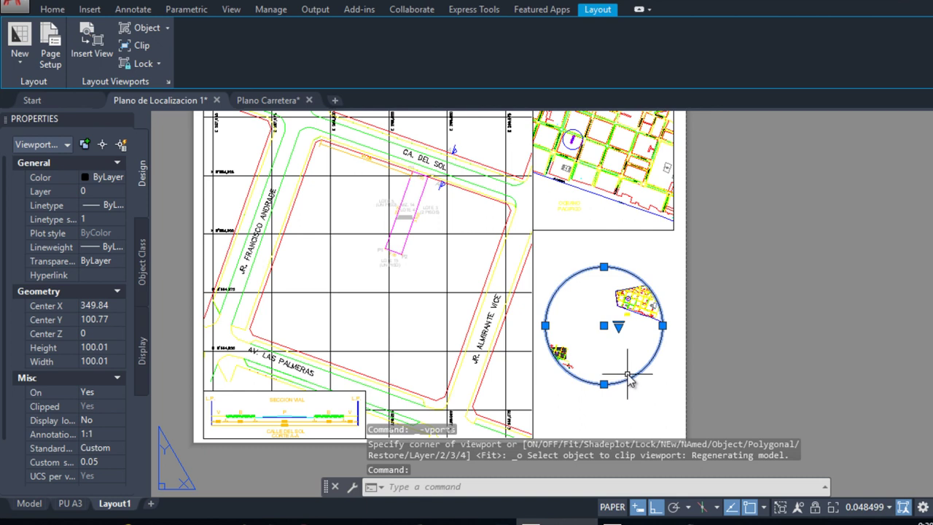
{"action": "key", "text": "Escape"}
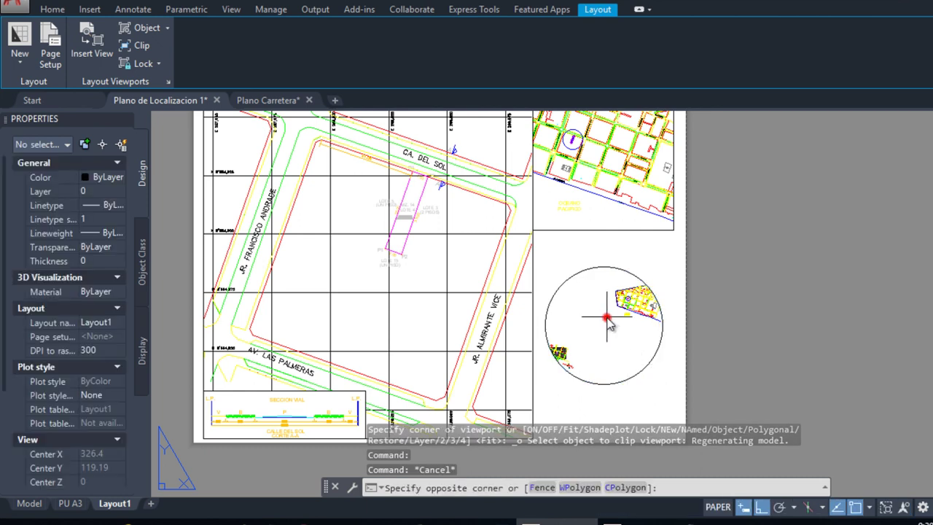
- Zoom inside the circular viewport onto the blue-circled site marker, then return to paper space with PS
{"action": "double_click", "coordinate": [609, 326]}
{"action": "scroll", "coordinate": [608, 322], "scroll_direction": "down", "scroll_amount": 3}
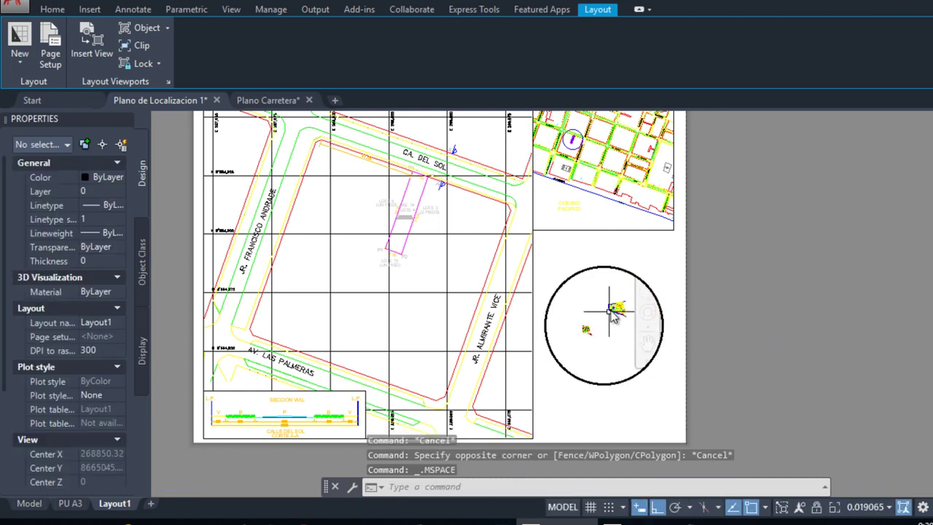
{"action": "scroll", "coordinate": [591, 314], "scroll_direction": "up", "scroll_amount": 4}
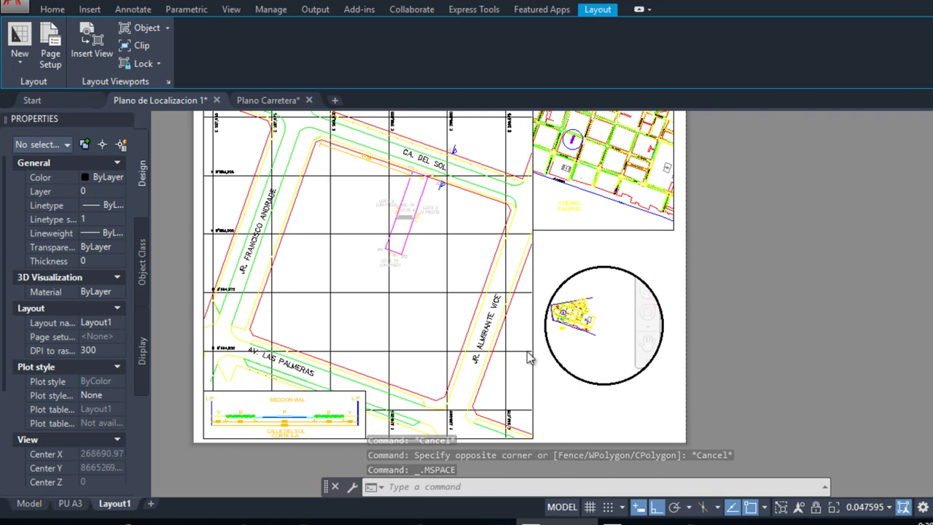
{"action": "scroll", "coordinate": [592, 324], "scroll_direction": "up", "scroll_amount": 6}
{"action": "scroll", "coordinate": [594, 325], "scroll_direction": "up", "scroll_amount": 3}
{"action": "double_click", "coordinate": [663, 395]}
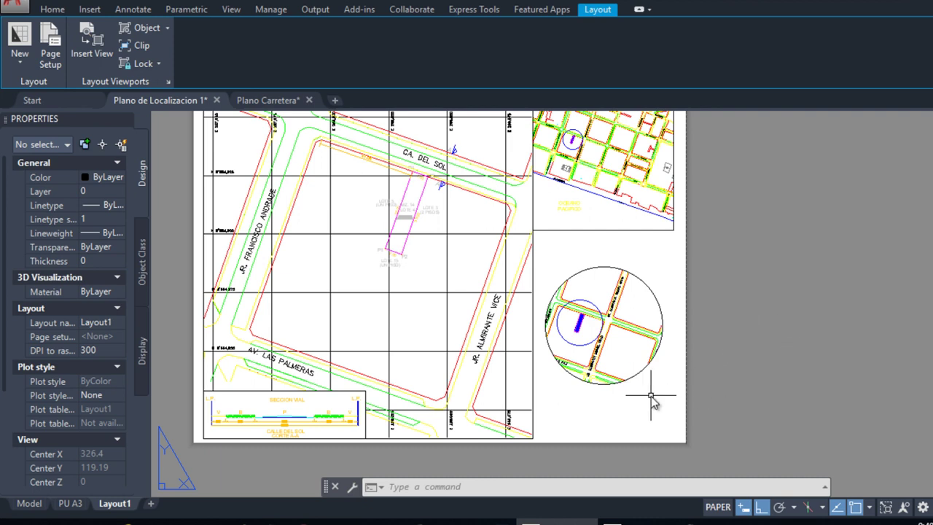
{"action": "type", "text": "p"}
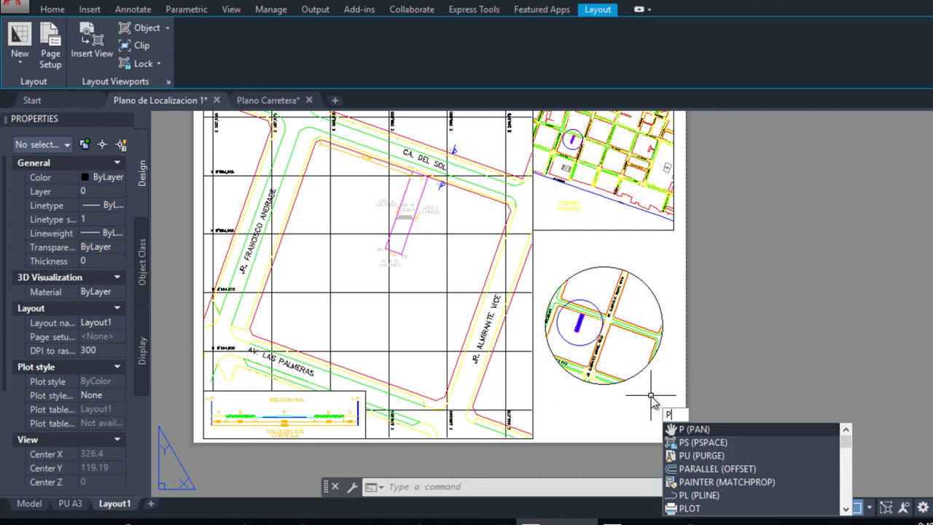
{"action": "type", "text": "s"}
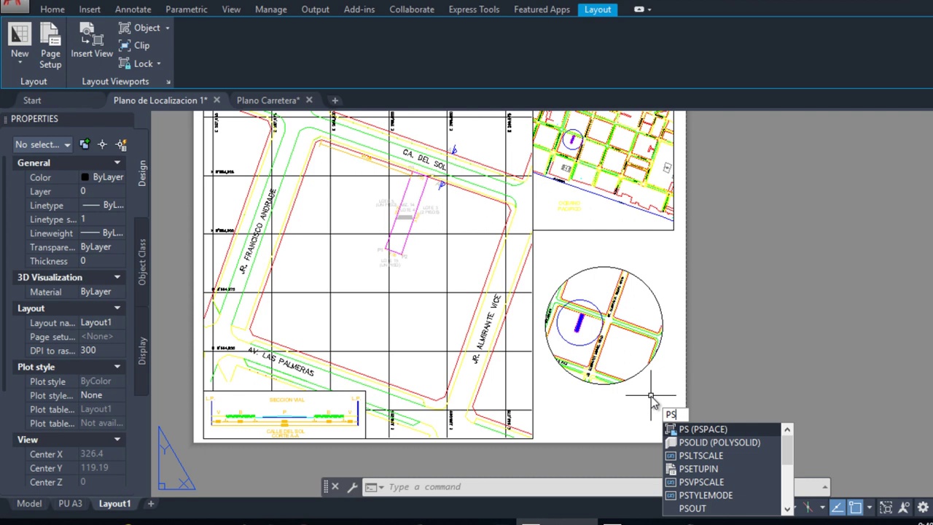
{"action": "key", "text": "Return"}
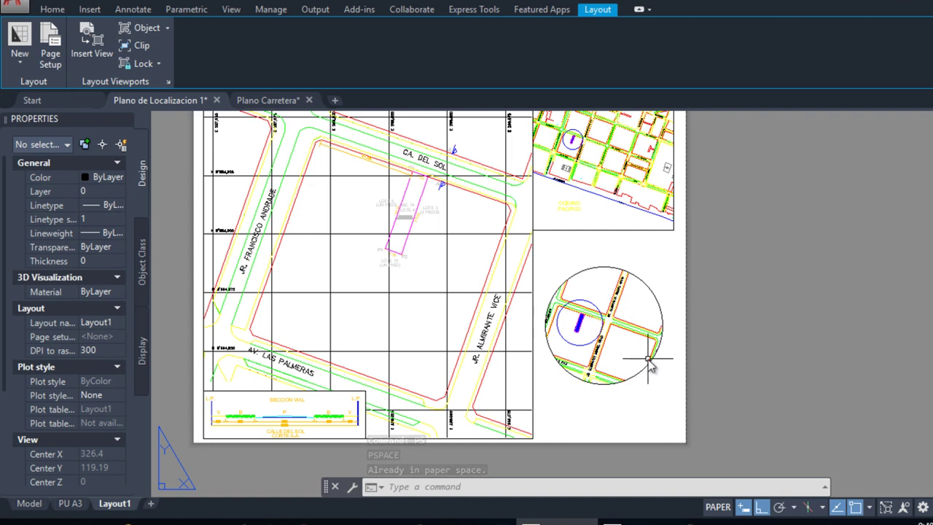
- Set the circular viewport's scale to 1/5000
{"action": "left_click", "coordinate": [651, 358]}
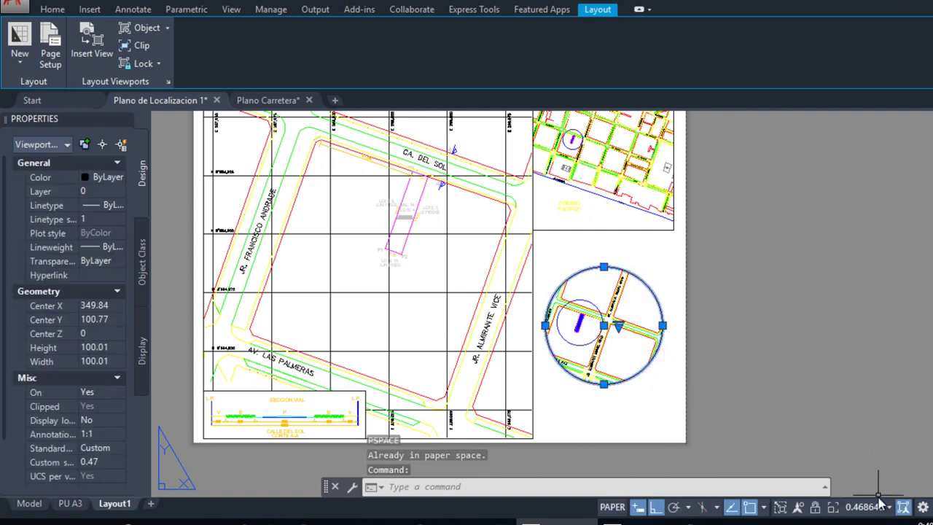
{"action": "left_click", "coordinate": [878, 511]}
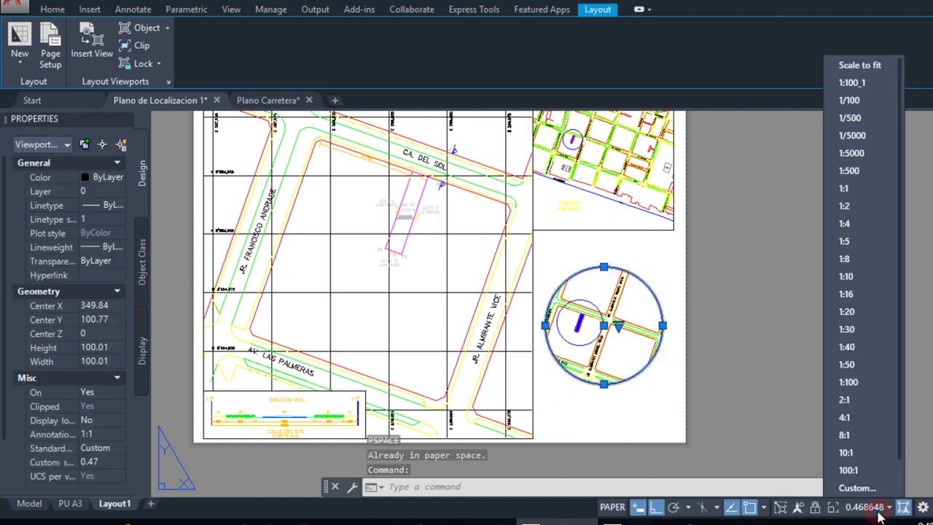
{"action": "left_click", "coordinate": [867, 136]}
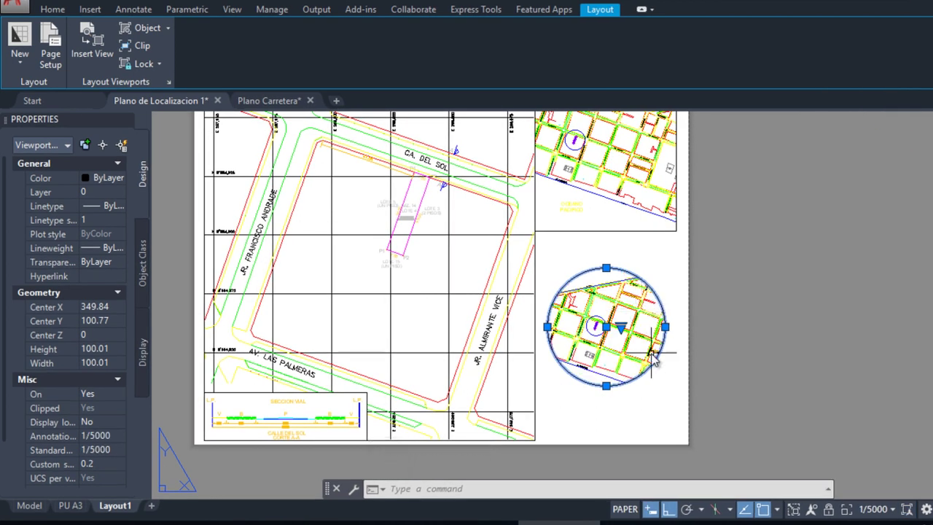
{"action": "key", "text": "Escape"}
{"action": "key", "text": "Escape"}
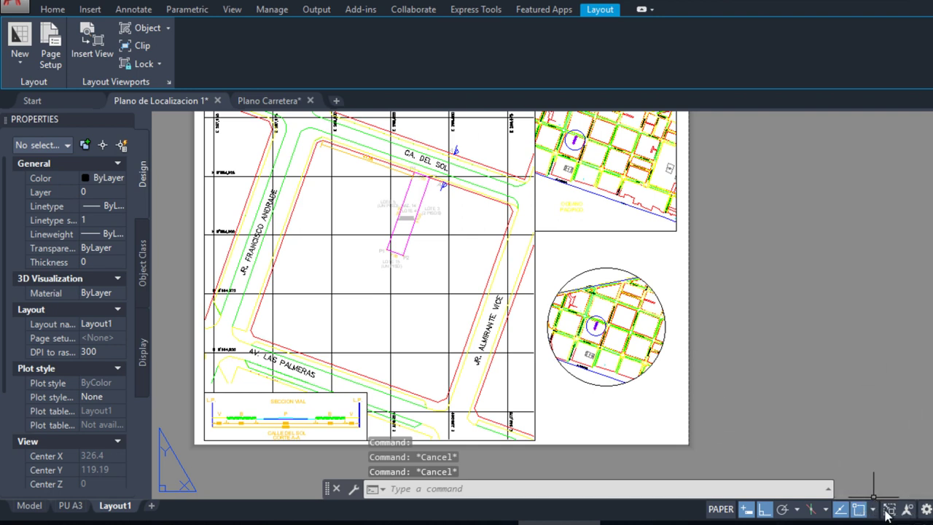
- Verify the circular viewport's scale, then switch to Model space
{"action": "left_click", "coordinate": [624, 383]}
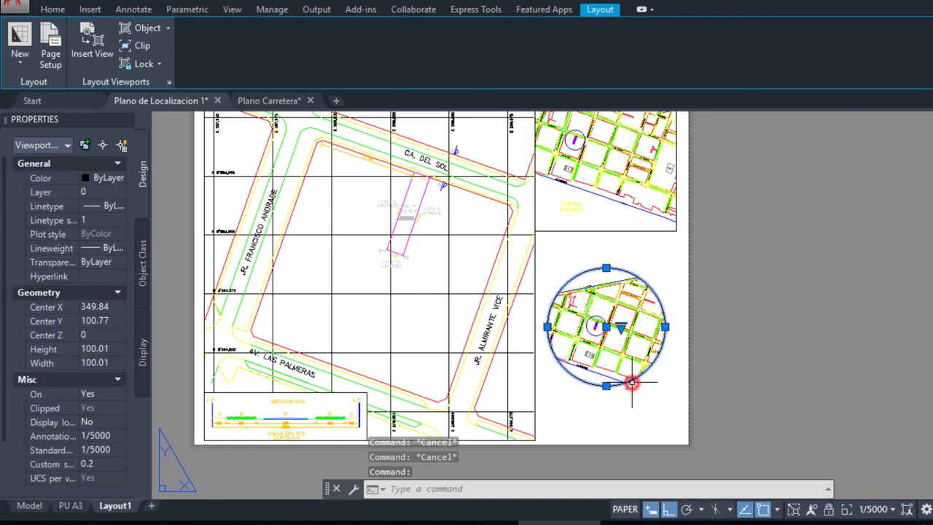
{"action": "left_click", "coordinate": [891, 510]}
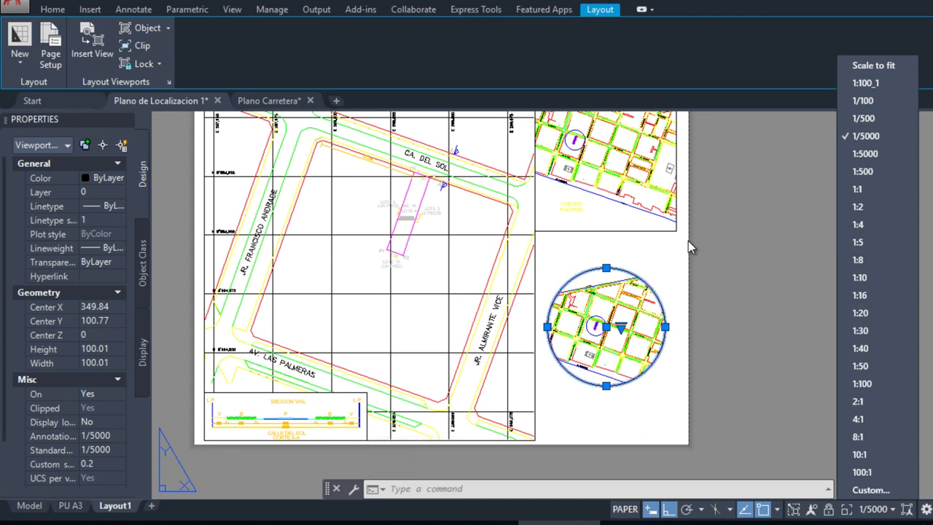
{"action": "key", "text": "Escape"}
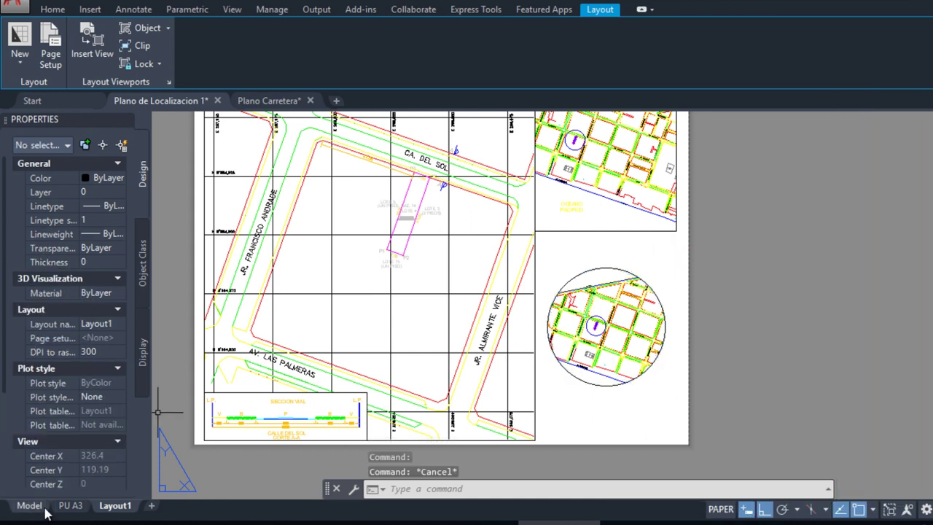
{"action": "left_click", "coordinate": [29, 505]}
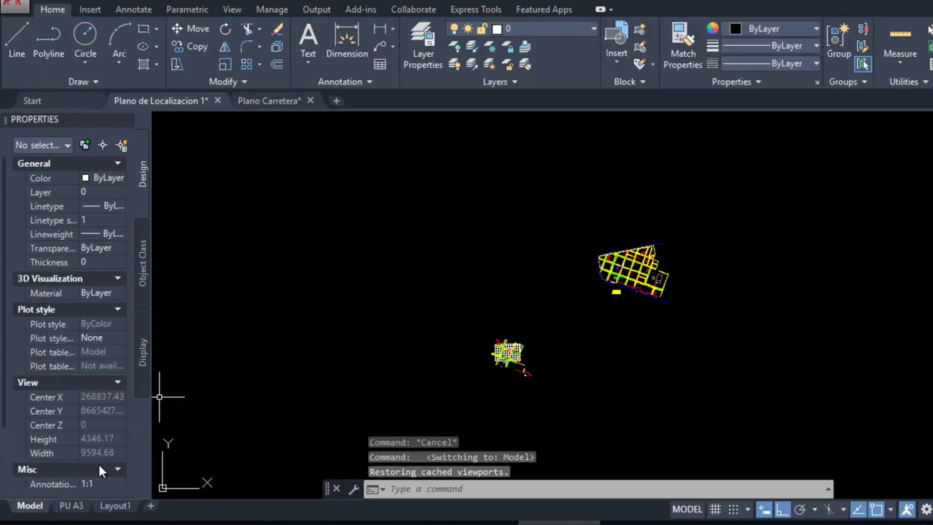
- Go back to the Layout1 sheet
{"action": "left_click", "coordinate": [113, 508]}
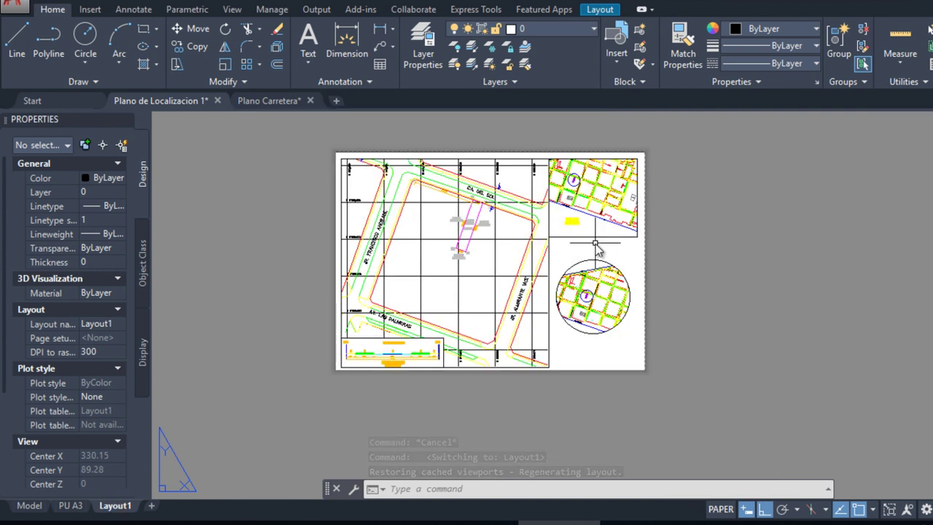
{"action": "scroll", "coordinate": [599, 248], "scroll_direction": "up", "scroll_amount": 2}
{"action": "scroll", "coordinate": [554, 244], "scroll_direction": "up", "scroll_amount": 2}
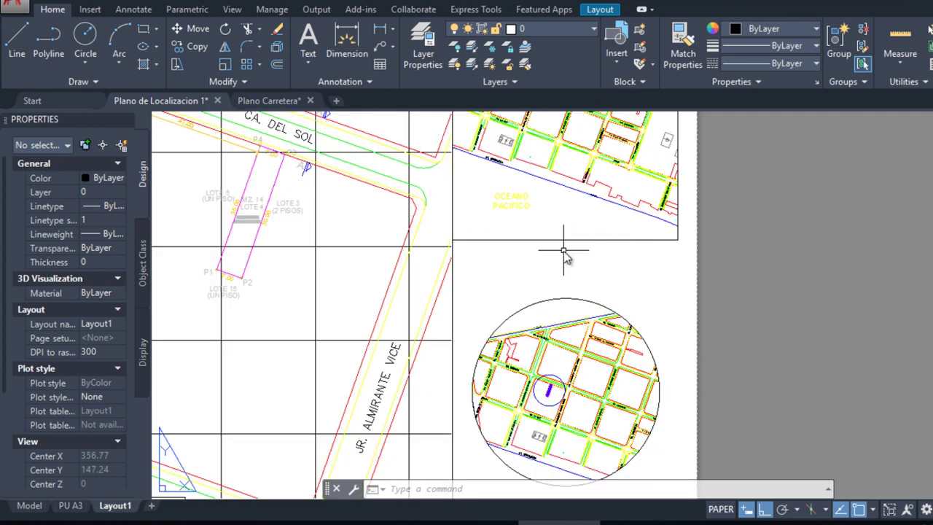
{"action": "scroll", "coordinate": [570, 255], "scroll_direction": "down", "scroll_amount": 2}
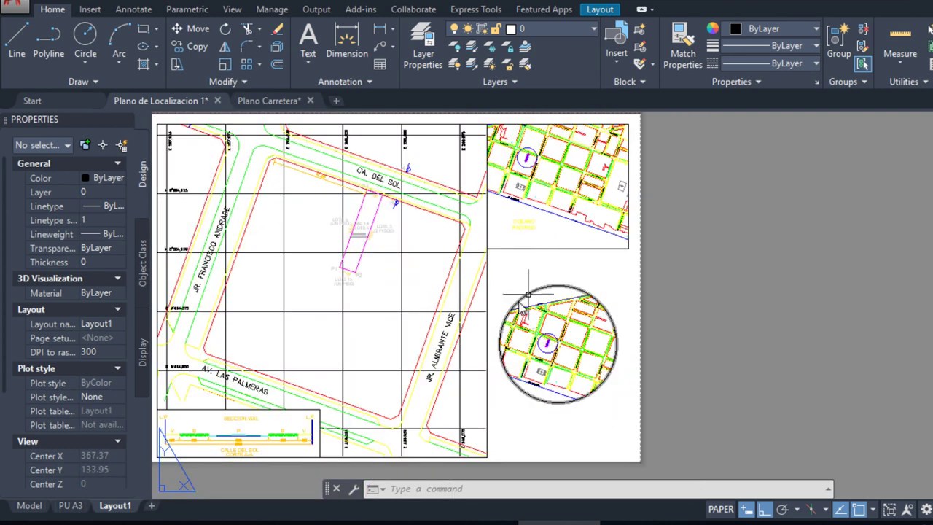
- Try 1/500 on the circular inset viewport, then reset it to 1/5000
{"action": "left_click", "coordinate": [618, 355]}
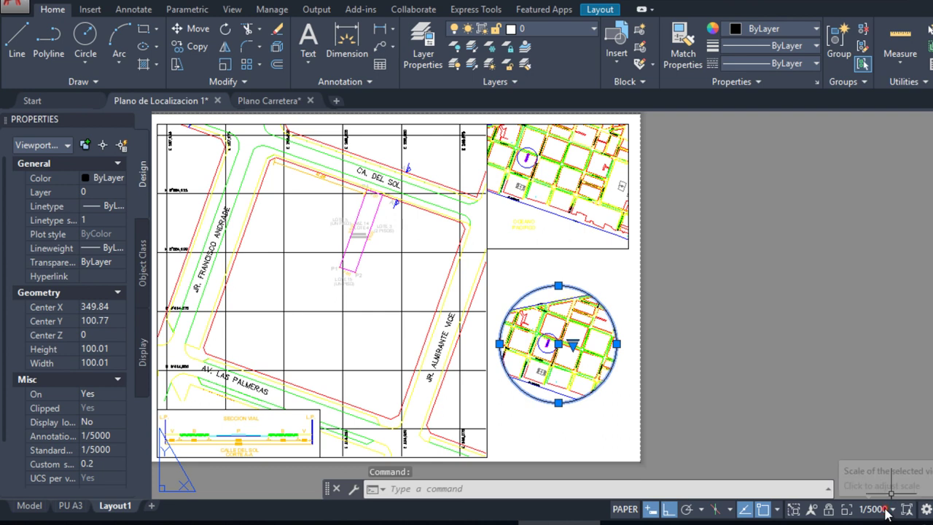
{"action": "left_click", "coordinate": [888, 512]}
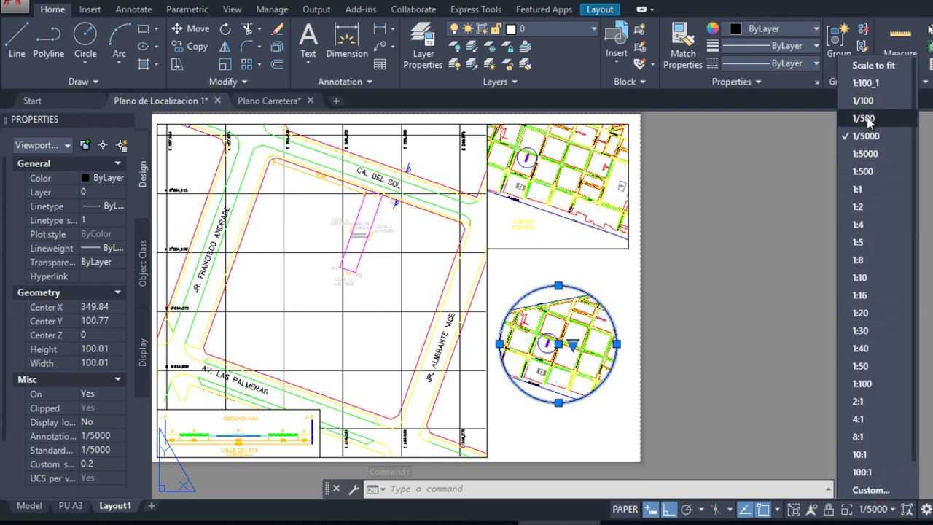
{"action": "left_click", "coordinate": [866, 118]}
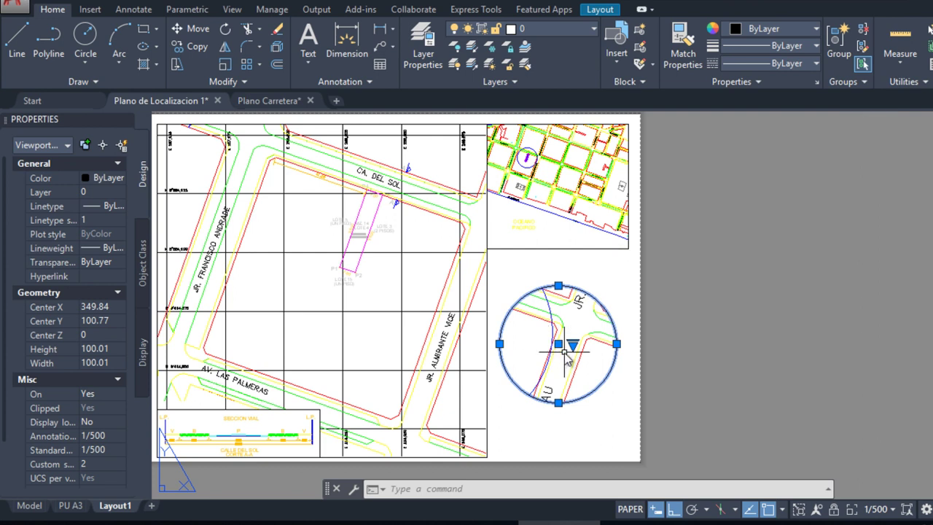
{"action": "left_click", "coordinate": [869, 512]}
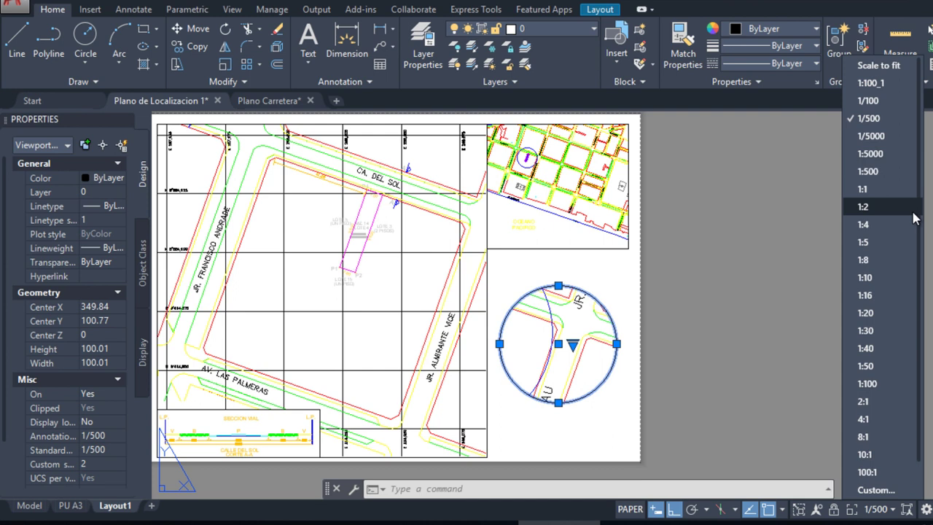
{"action": "left_click", "coordinate": [875, 135]}
{"action": "key", "text": "Escape"}
{"action": "key", "text": "Escape"}
{"action": "key", "text": "Escape"}
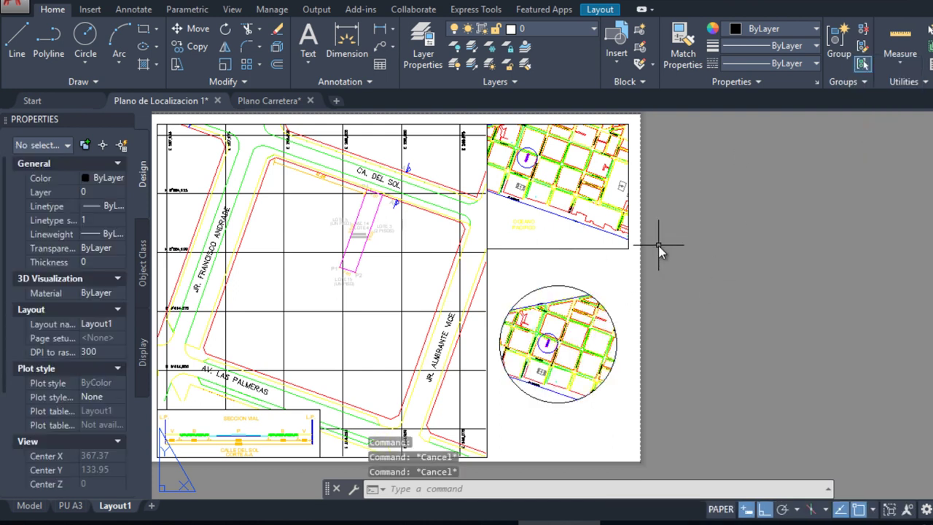
{"action": "scroll", "coordinate": [660, 248], "scroll_direction": "down", "scroll_amount": 4}
{"action": "scroll", "coordinate": [653, 249], "scroll_direction": "up", "scroll_amount": 2}
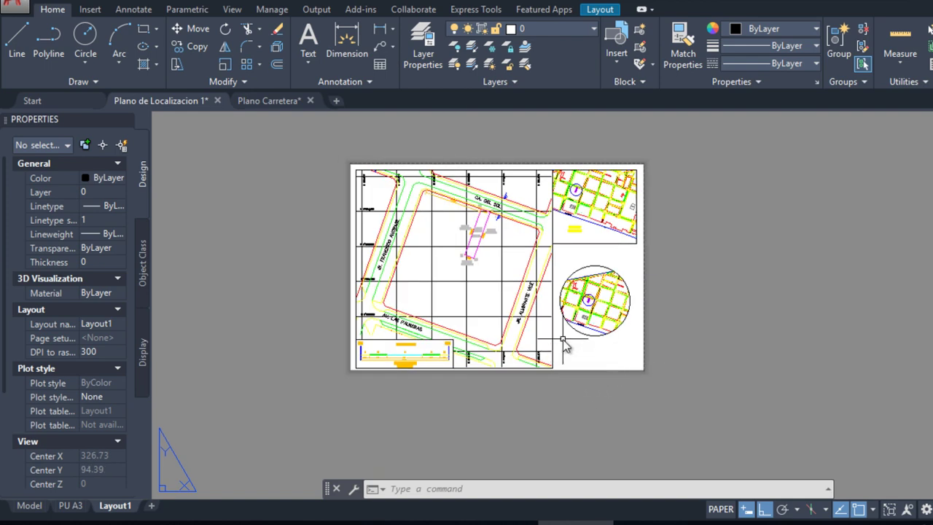
- Draw a title-block rectangle in Layout1's lower-right corner beneath the circular inset
{"action": "left_click", "coordinate": [71, 506]}
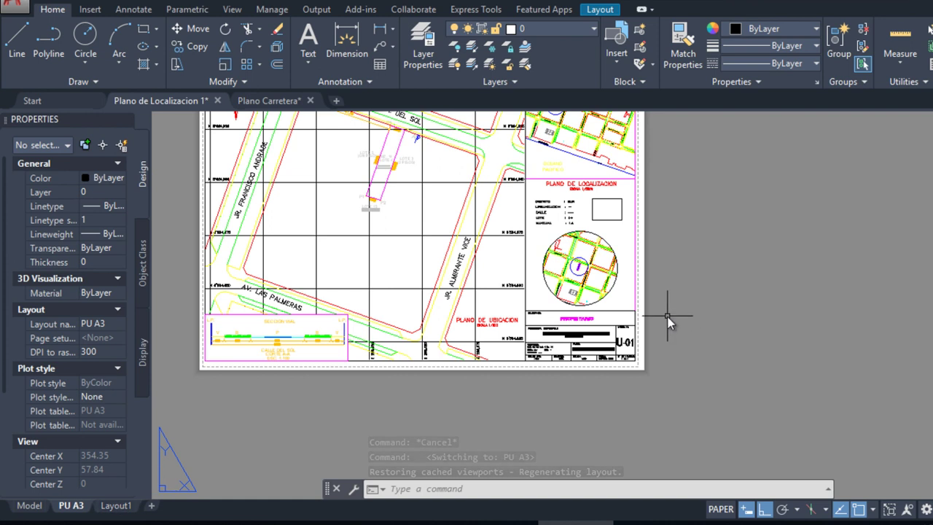
{"action": "left_click", "coordinate": [116, 506]}
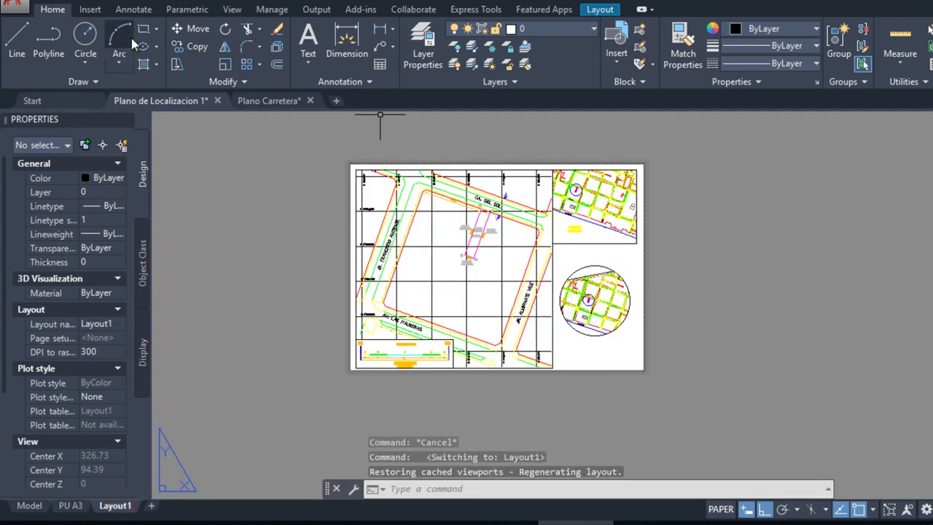
{"action": "left_click", "coordinate": [143, 35]}
{"action": "left_click", "coordinate": [562, 371]}
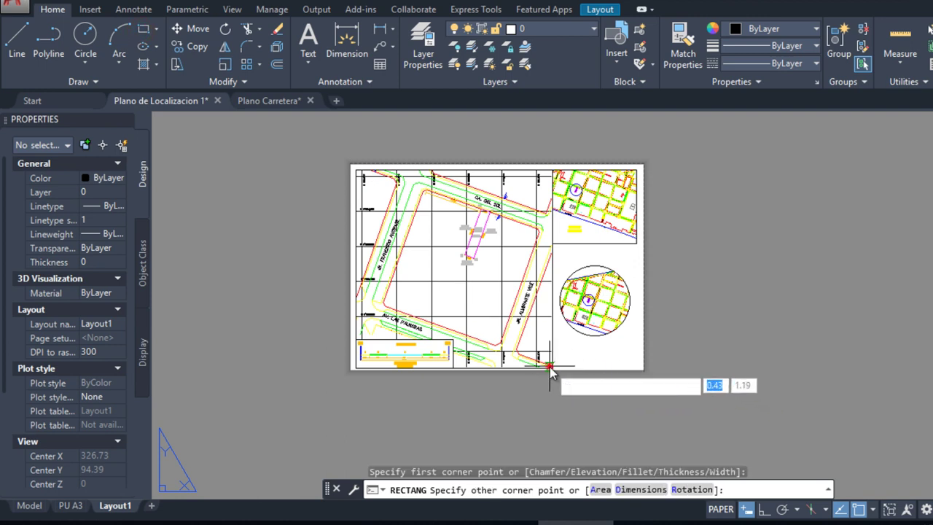
{"action": "key", "text": "Escape"}
{"action": "key", "text": "Return"}
{"action": "left_click", "coordinate": [553, 368]}
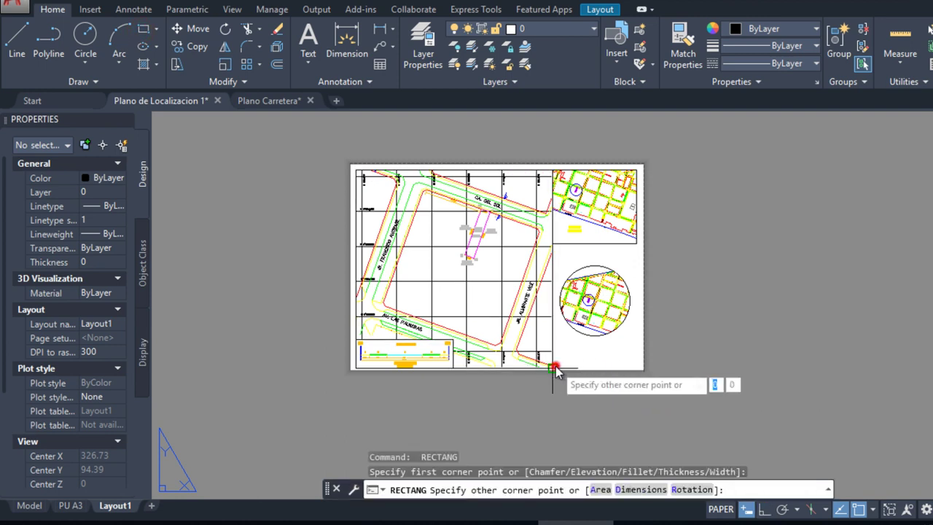
{"action": "left_click", "coordinate": [639, 338]}
{"action": "key", "text": "Escape"}
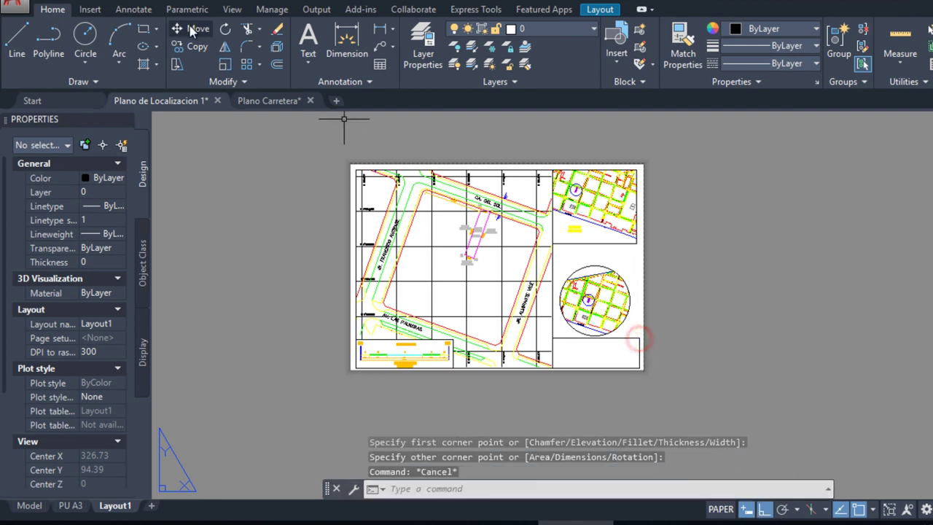
{"action": "left_click", "coordinate": [17, 36]}
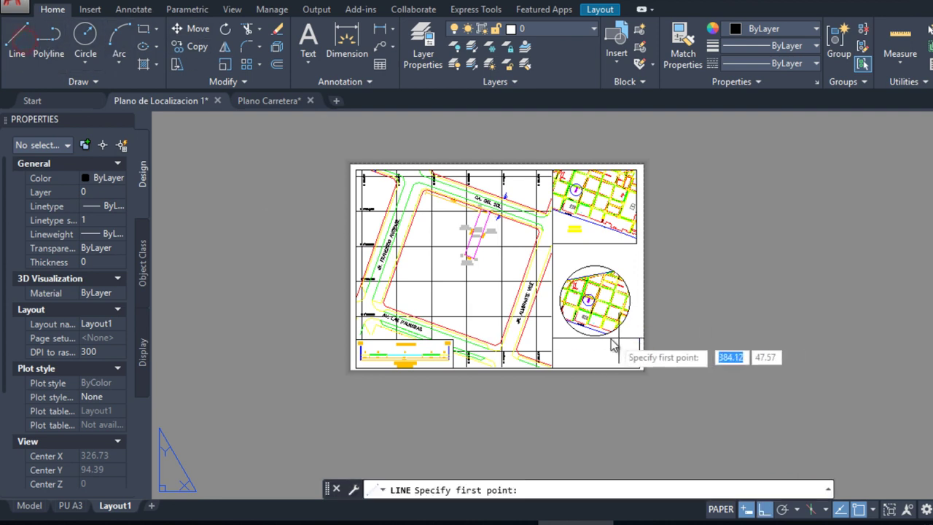
- Draw a horizontal line across the rectangle, snapping perpendicular to its right edge
{"action": "scroll", "coordinate": [561, 360], "scroll_direction": "up", "scroll_amount": 2}
{"action": "scroll", "coordinate": [561, 360], "scroll_direction": "up", "scroll_amount": 2}
{"action": "left_click", "coordinate": [540, 338]}
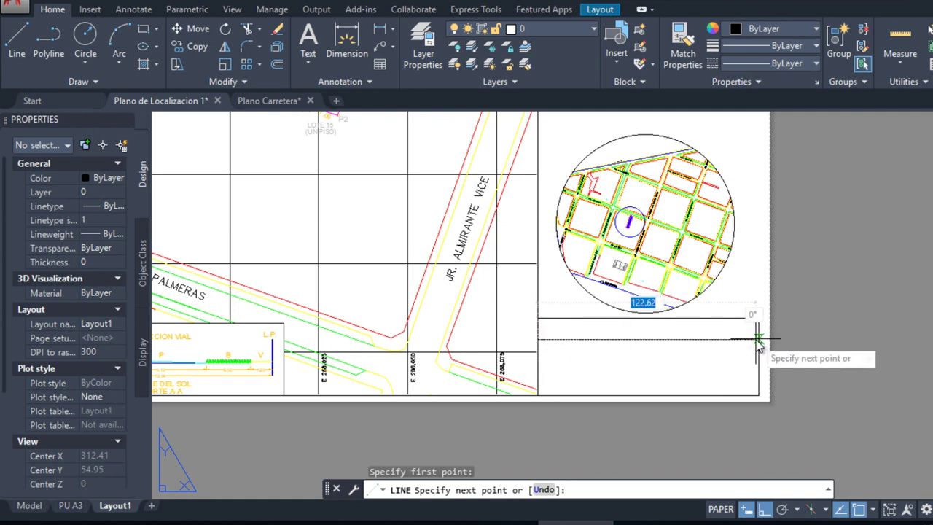
{"action": "right_click", "coordinate": [758, 343], "text": "shift"}
{"action": "left_click", "coordinate": [811, 405]}
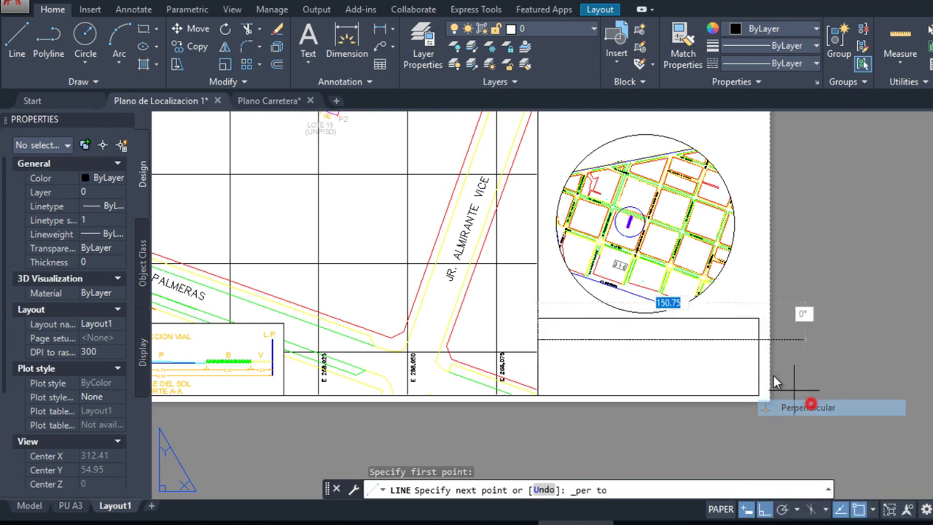
{"action": "left_click", "coordinate": [757, 337]}
{"action": "key", "text": "Return"}
{"action": "key", "text": "Escape"}
- Add a vertical divider near the right end, perpendicular down to the bottom border
{"action": "left_click", "coordinate": [17, 40]}
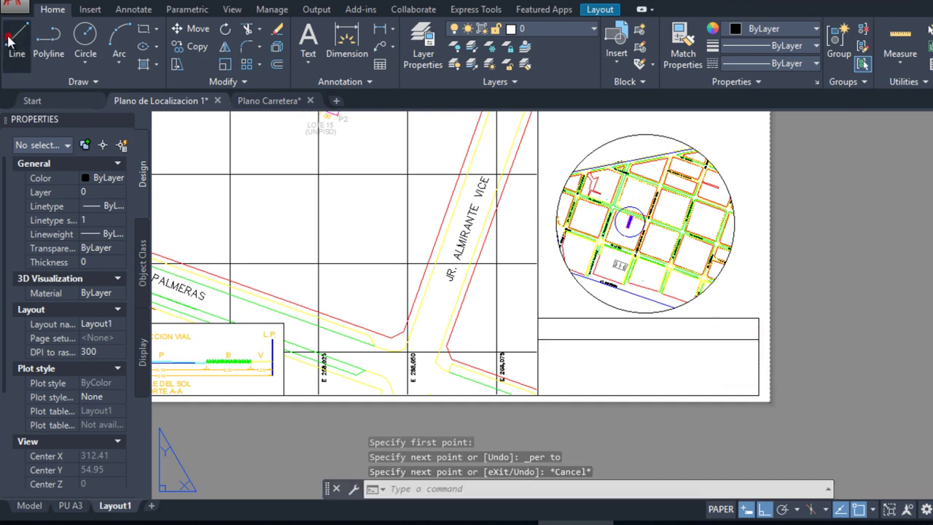
{"action": "left_click", "coordinate": [709, 339]}
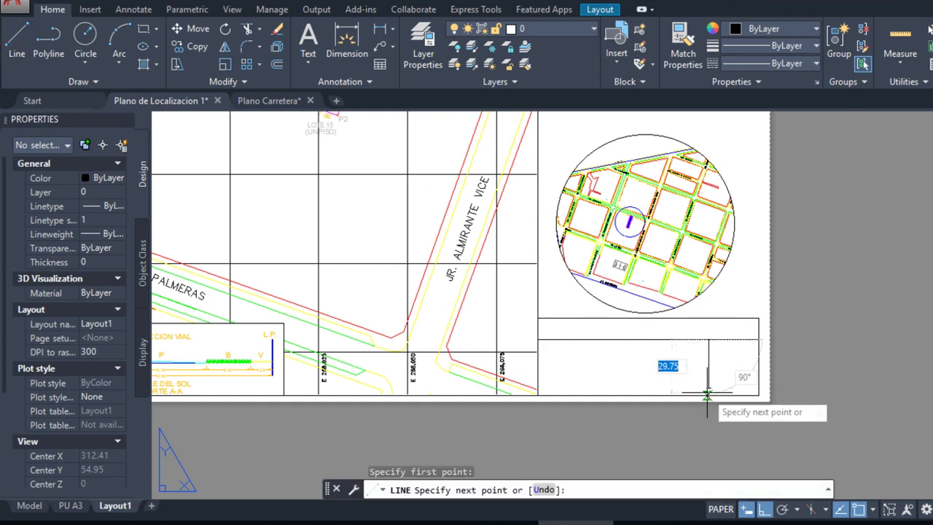
{"action": "right_click", "coordinate": [706, 391], "text": "shift"}
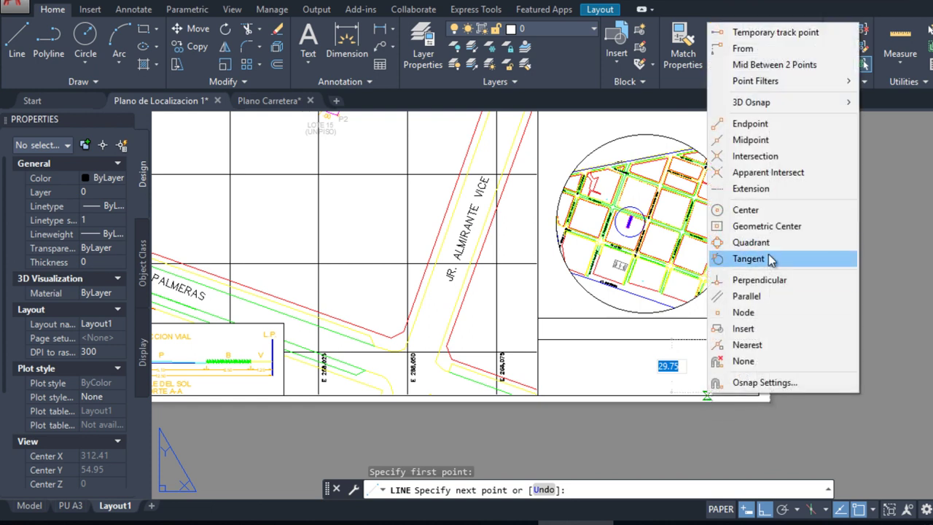
{"action": "left_click", "coordinate": [767, 282]}
{"action": "left_click", "coordinate": [709, 393]}
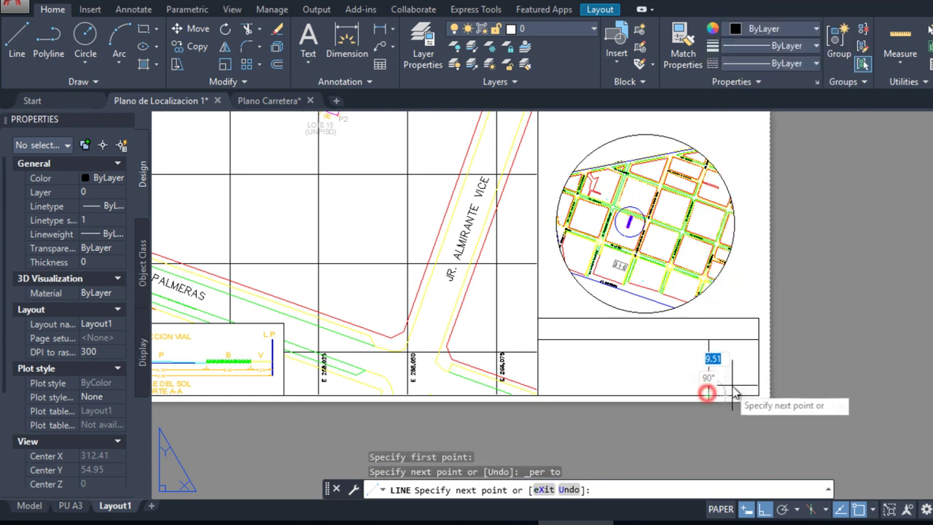
{"action": "key", "text": "Escape"}
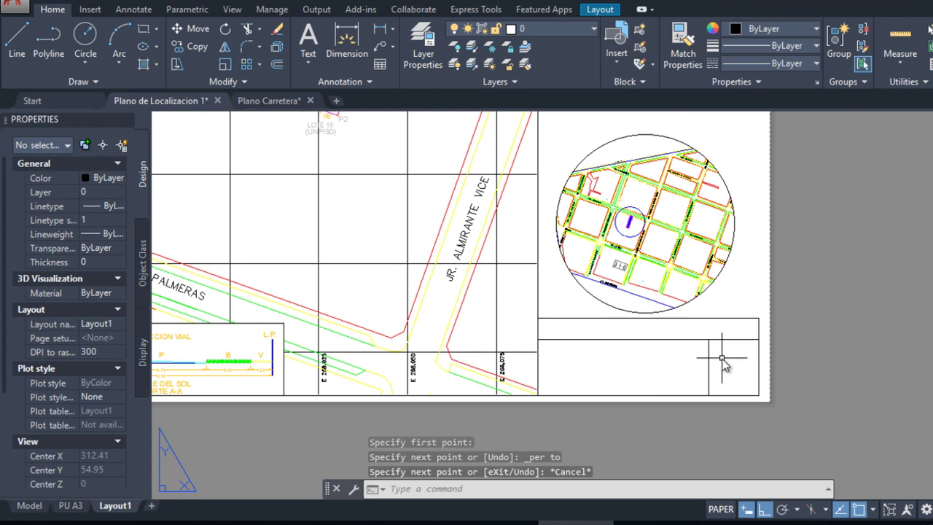
{"action": "scroll", "coordinate": [771, 334], "scroll_direction": "up", "scroll_amount": 2}
{"action": "scroll", "coordinate": [771, 334], "scroll_direction": "down", "scroll_amount": 2}
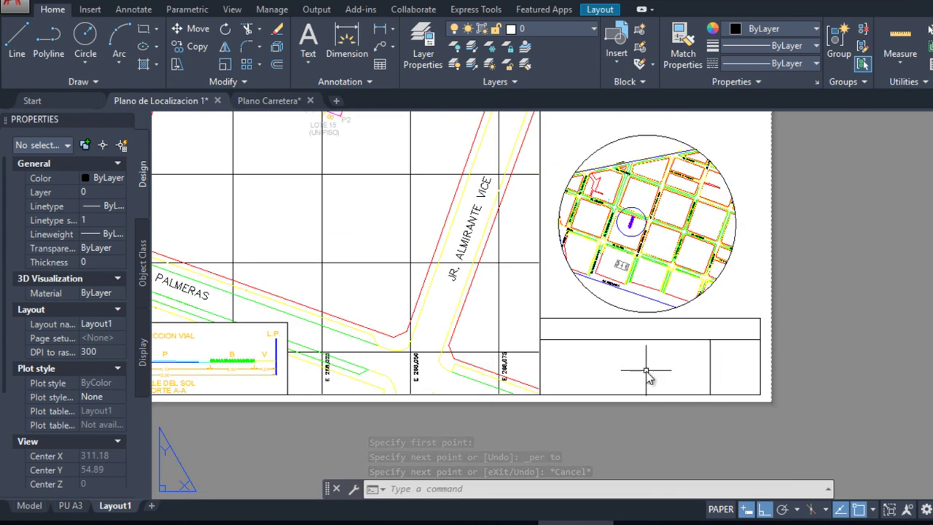
{"action": "scroll", "coordinate": [601, 350], "scroll_direction": "down", "scroll_amount": 2}
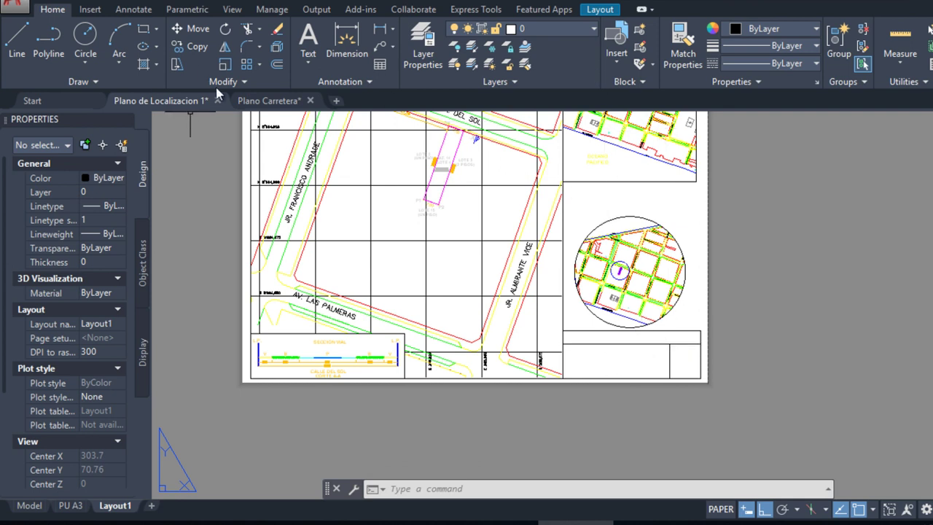
- Place a multiline text box above the inset holding the Distrito label
{"action": "left_click", "coordinate": [307, 34]}
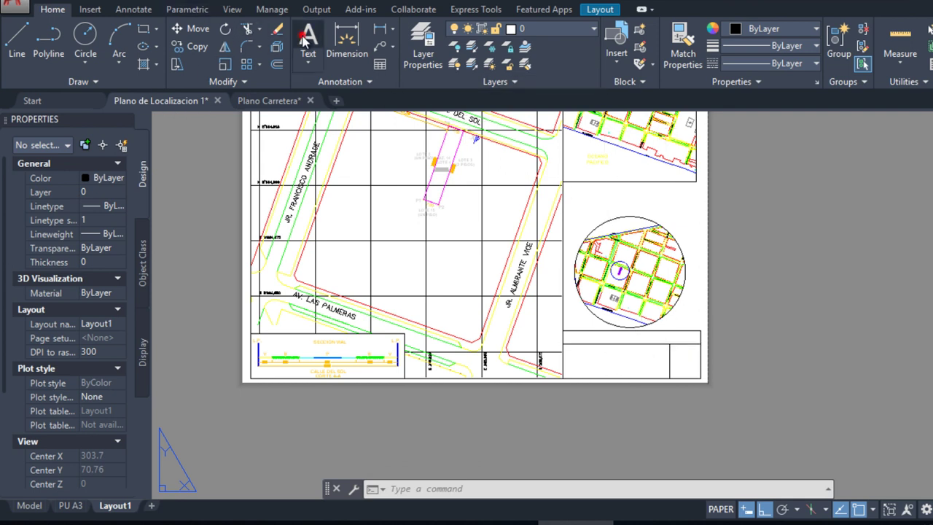
{"action": "scroll", "coordinate": [592, 216], "scroll_direction": "up", "scroll_amount": 2}
{"action": "left_click", "coordinate": [557, 175]}
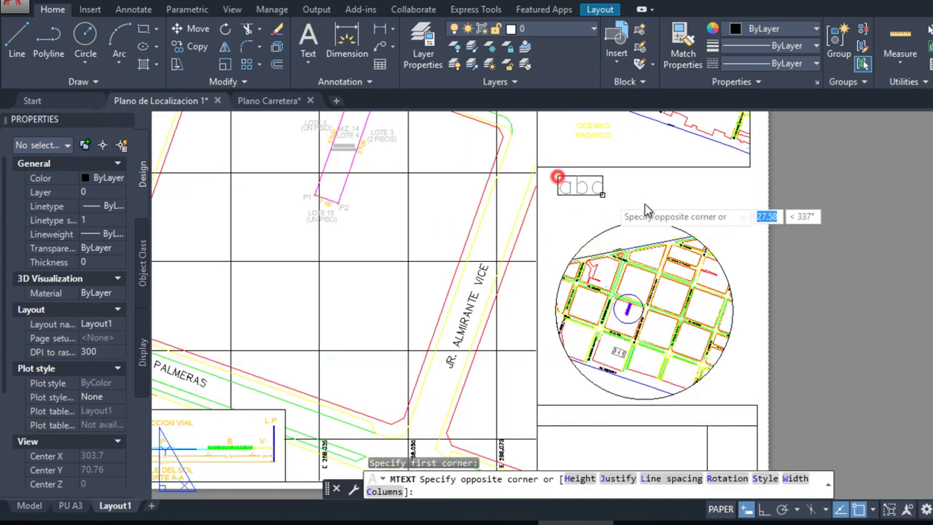
{"action": "left_click", "coordinate": [731, 218]}
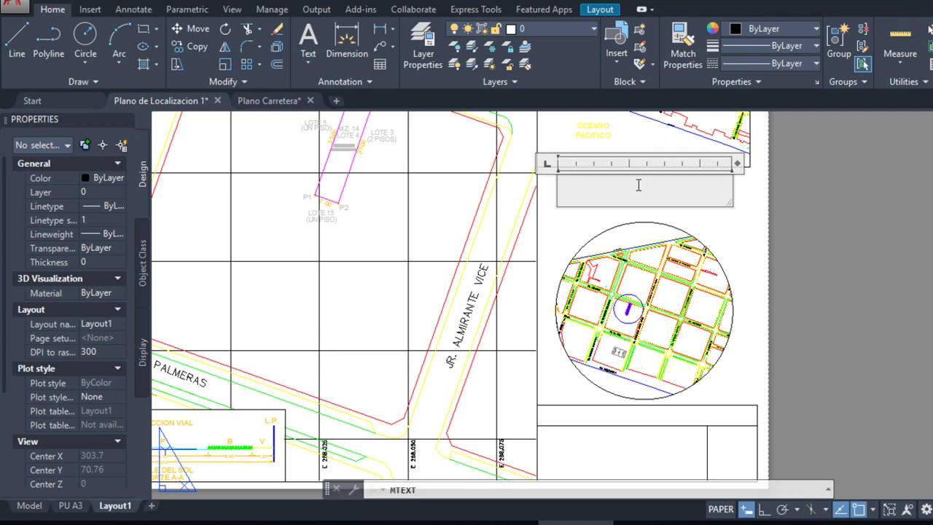
{"action": "left_click", "coordinate": [605, 185]}
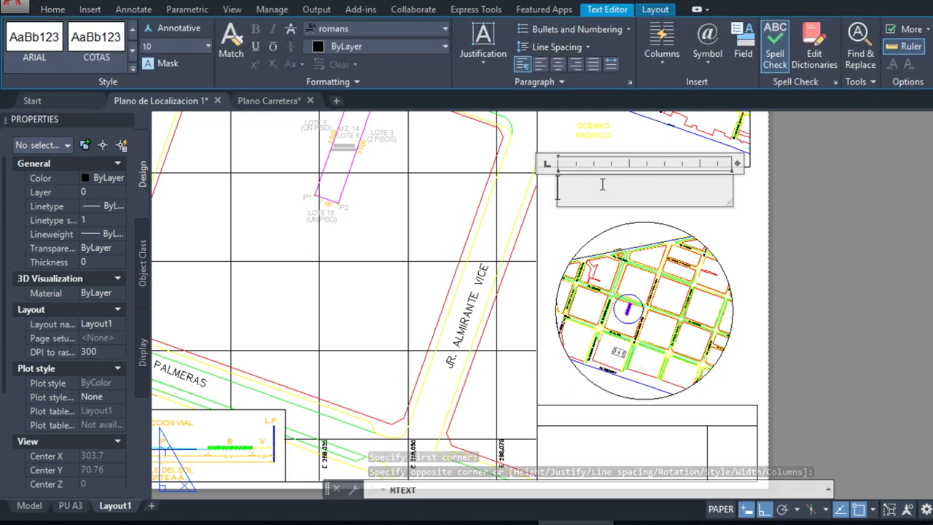
{"action": "type", "text": "distr"}
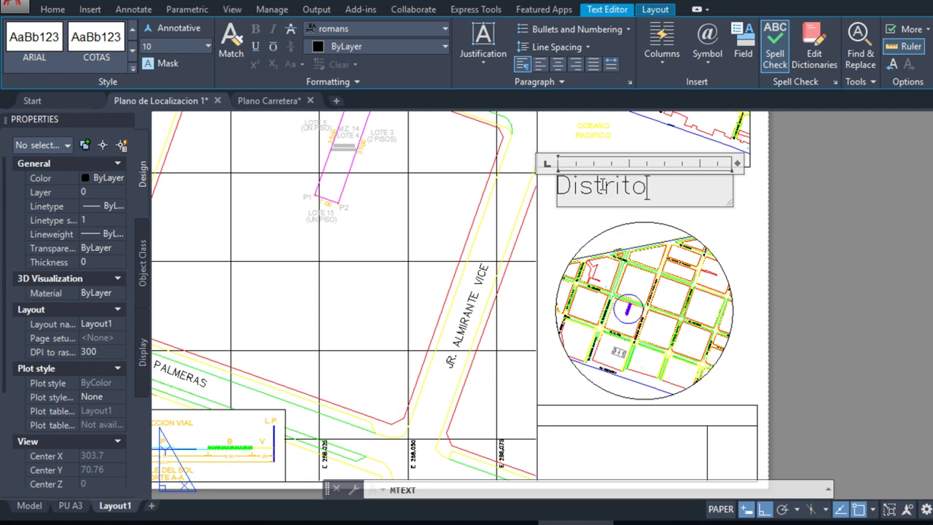
{"action": "left_click", "coordinate": [720, 223]}
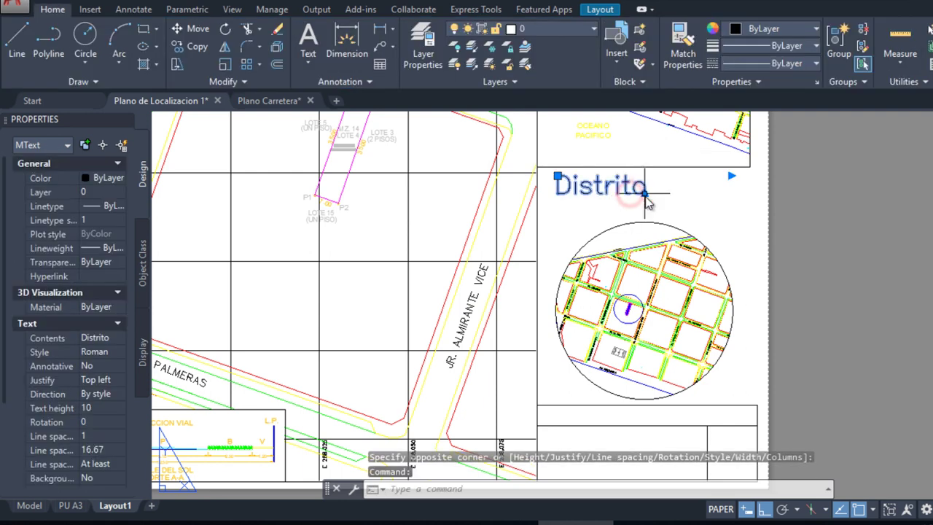
- Set the Distrito text height to 2.4 and add a 'Zona:' line beneath it
{"action": "left_click", "coordinate": [638, 188]}
{"action": "double_click", "coordinate": [638, 188]}
{"action": "double_click", "coordinate": [645, 188]}
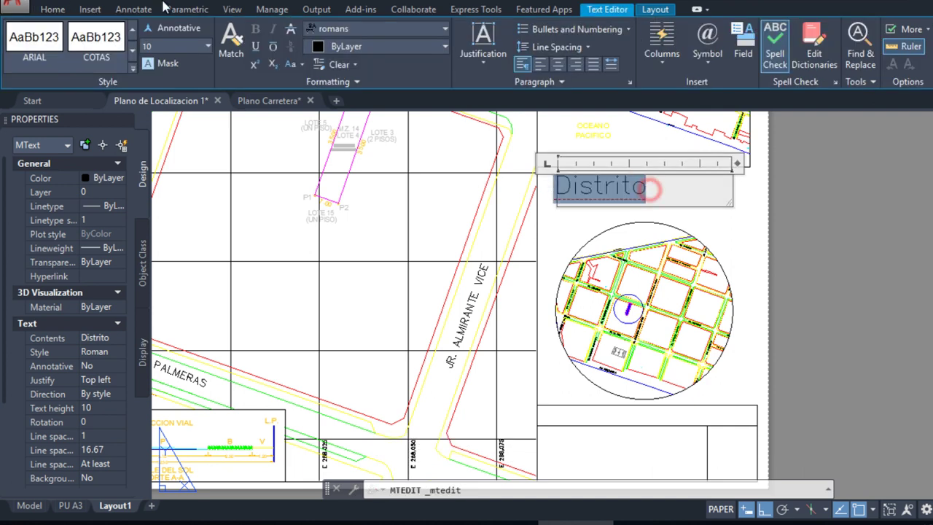
{"action": "left_click", "coordinate": [206, 47]}
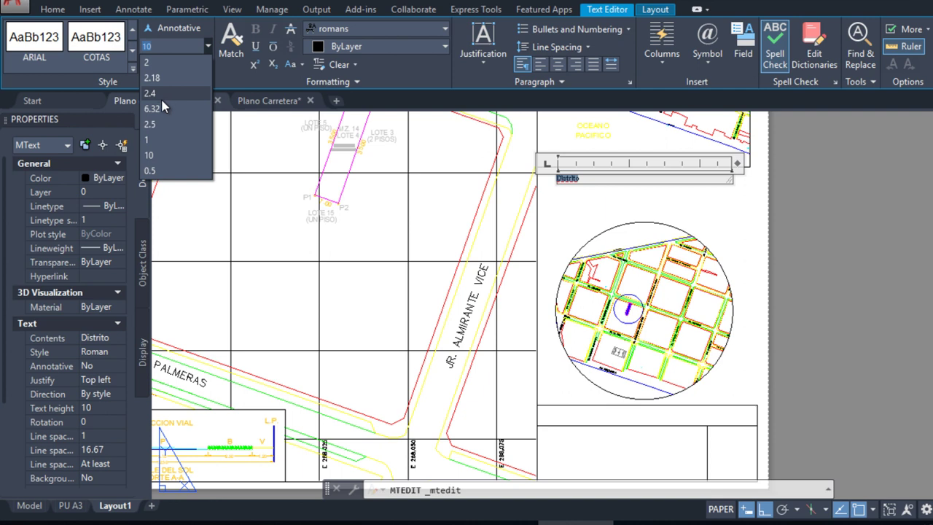
{"action": "left_click", "coordinate": [153, 93]}
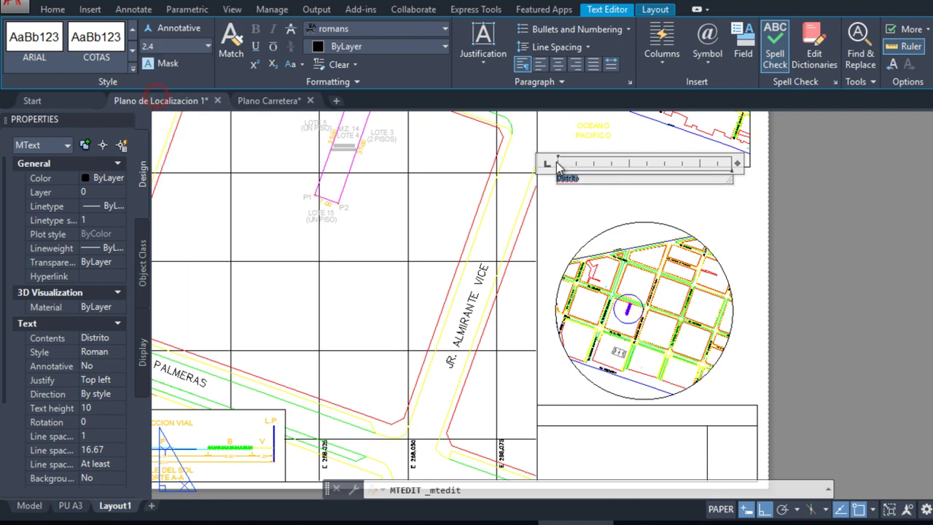
{"action": "left_click", "coordinate": [590, 179]}
{"action": "key", "text": "Return"}
{"action": "type", "text": "Zona:"}
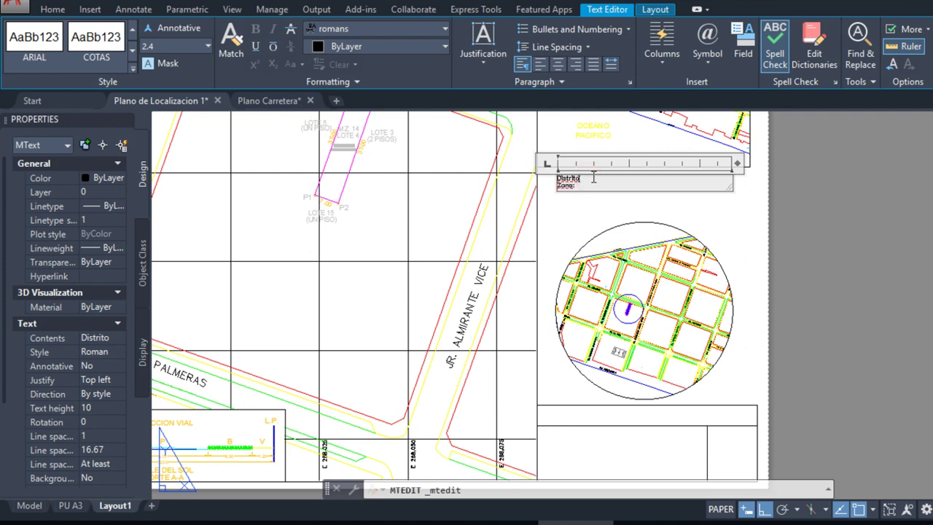
{"action": "left_click", "coordinate": [794, 249]}
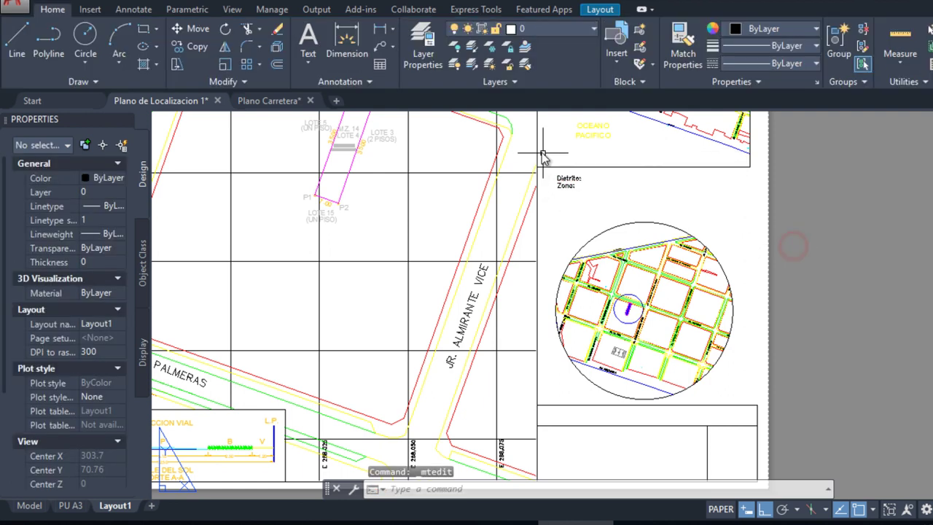
- Draw a rectangle on Layout1 from the sheet's top-left corner to its lower-right corner
{"action": "scroll", "coordinate": [547, 160], "scroll_direction": "down", "scroll_amount": 1}
{"action": "scroll", "coordinate": [561, 180], "scroll_direction": "up", "scroll_amount": 4}
{"action": "scroll", "coordinate": [558, 190], "scroll_direction": "down", "scroll_amount": 3}
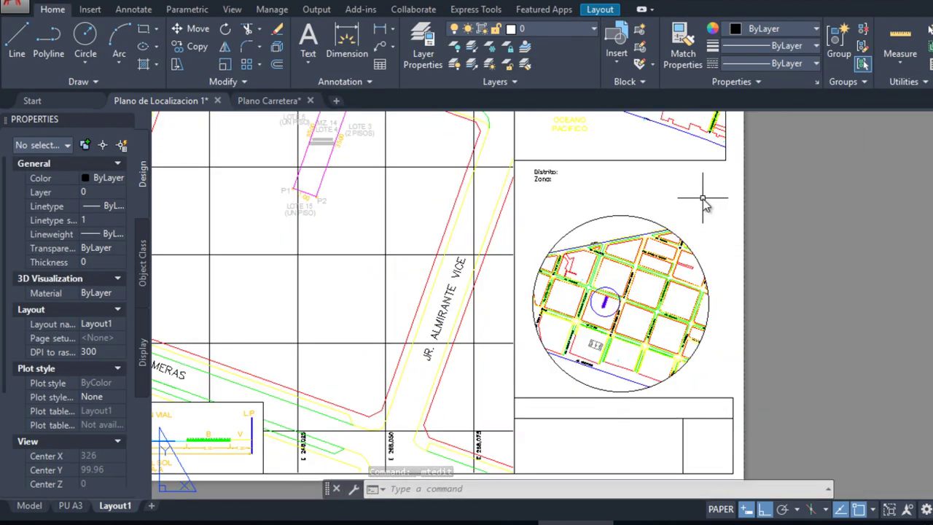
{"action": "scroll", "coordinate": [669, 238], "scroll_direction": "down", "scroll_amount": 4}
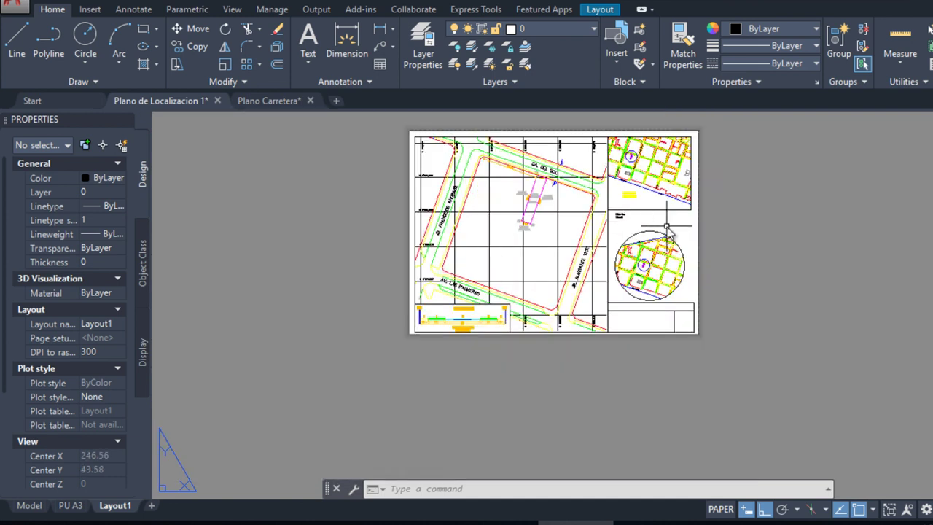
{"action": "left_click", "coordinate": [143, 29]}
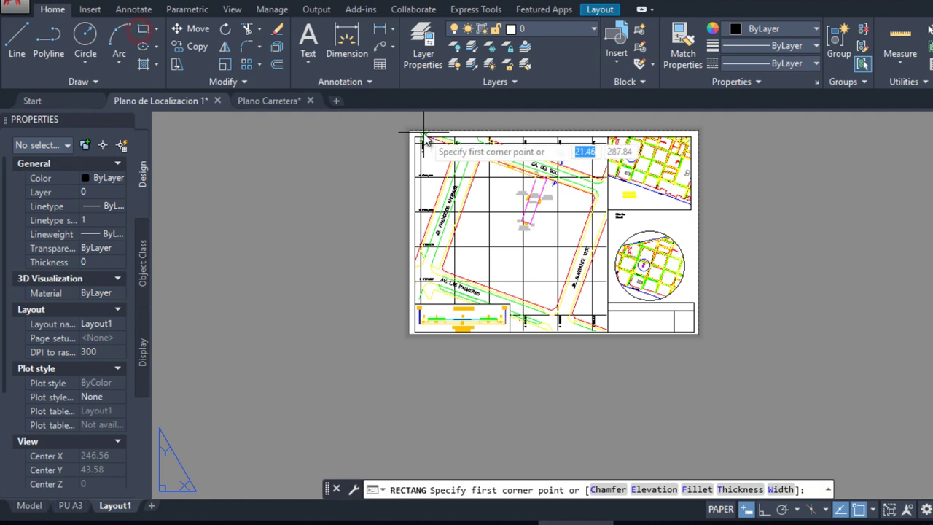
{"action": "scroll", "coordinate": [414, 146], "scroll_direction": "up", "scroll_amount": 4}
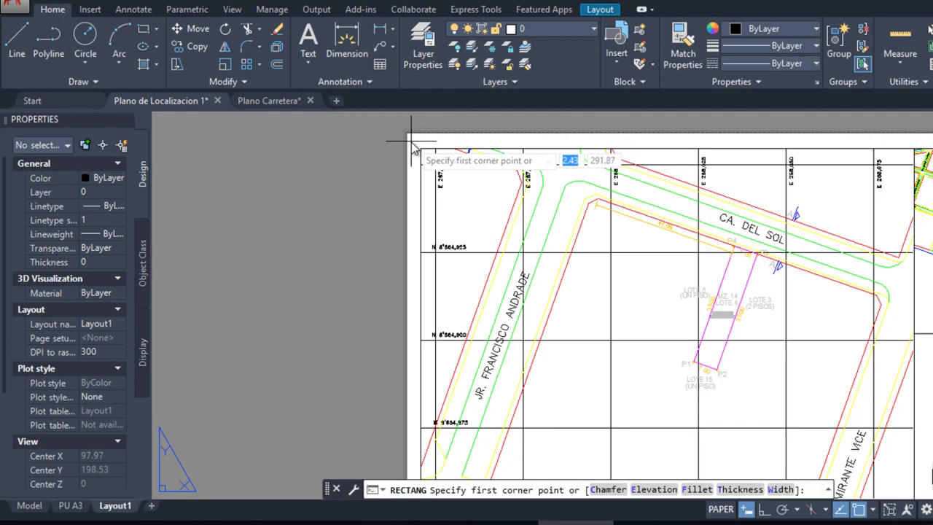
{"action": "key", "text": "F3"}
{"action": "left_click", "coordinate": [414, 140]}
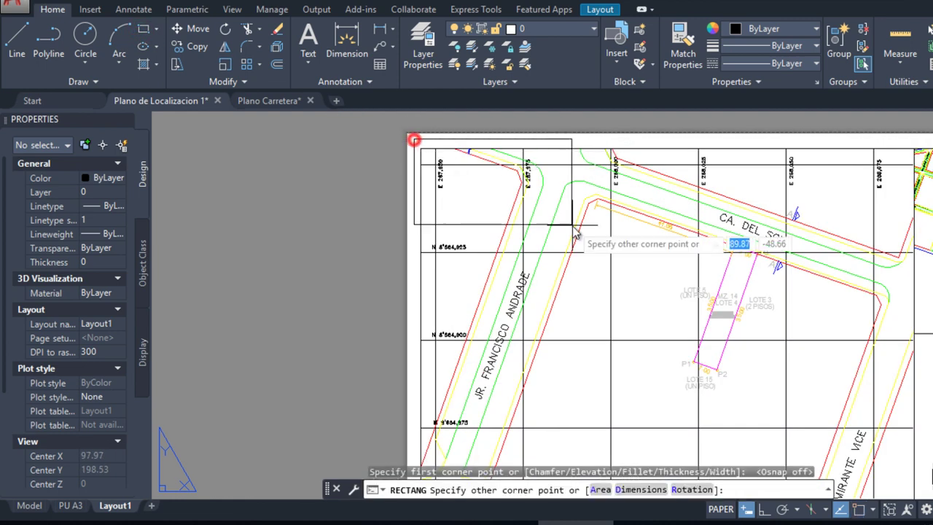
{"action": "scroll", "coordinate": [576, 233], "scroll_direction": "down", "scroll_amount": 6}
{"action": "scroll", "coordinate": [529, 235], "scroll_direction": "up", "scroll_amount": 1}
{"action": "scroll", "coordinate": [656, 313], "scroll_direction": "up", "scroll_amount": 3}
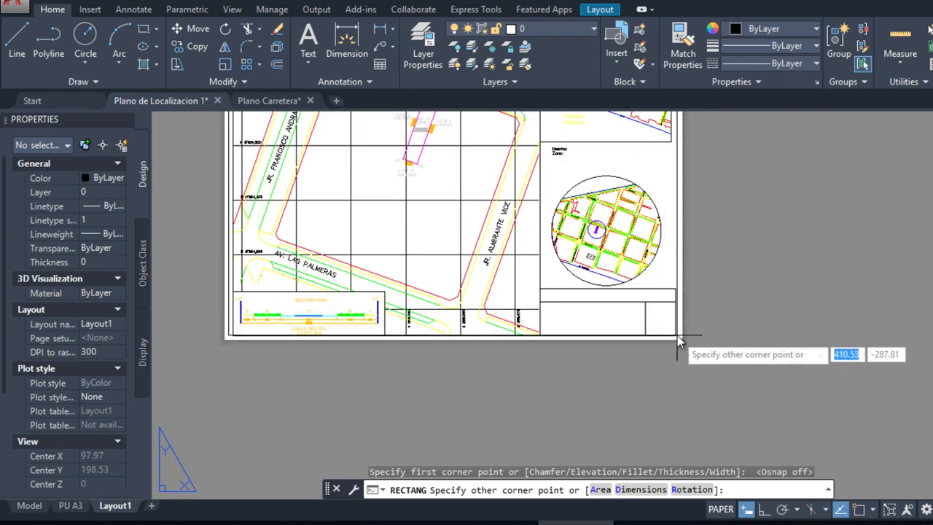
{"action": "key", "text": "F3"}
{"action": "left_click", "coordinate": [677, 337]}
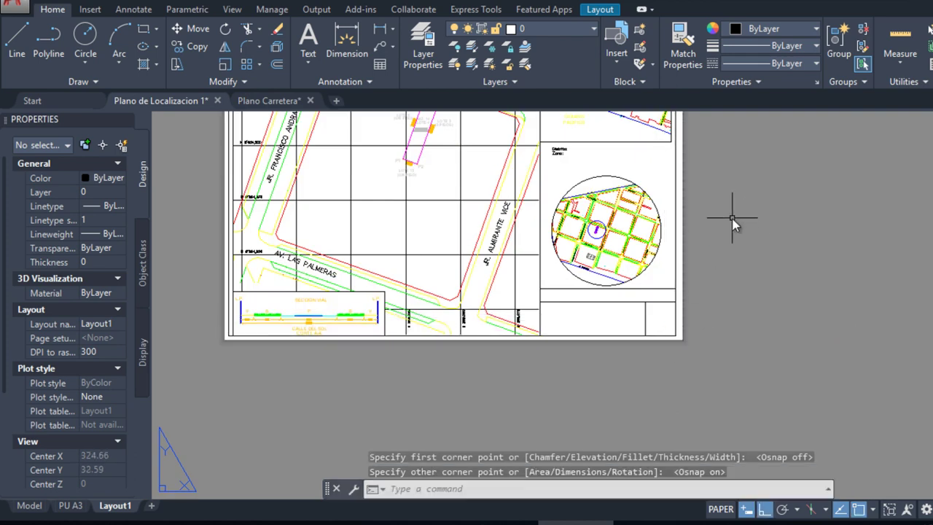
{"action": "key", "text": "Escape"}
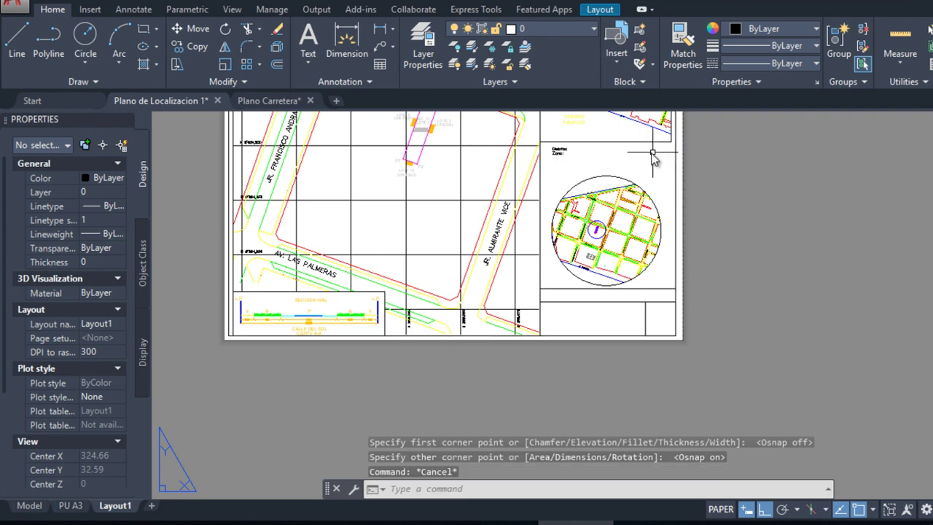
{"action": "scroll", "coordinate": [671, 203], "scroll_direction": "up", "scroll_amount": 2}
{"action": "scroll", "coordinate": [645, 182], "scroll_direction": "down", "scroll_amount": 4}
{"action": "middle_click_drag", "start_coordinate": [639, 168], "coordinate": [642, 237]}
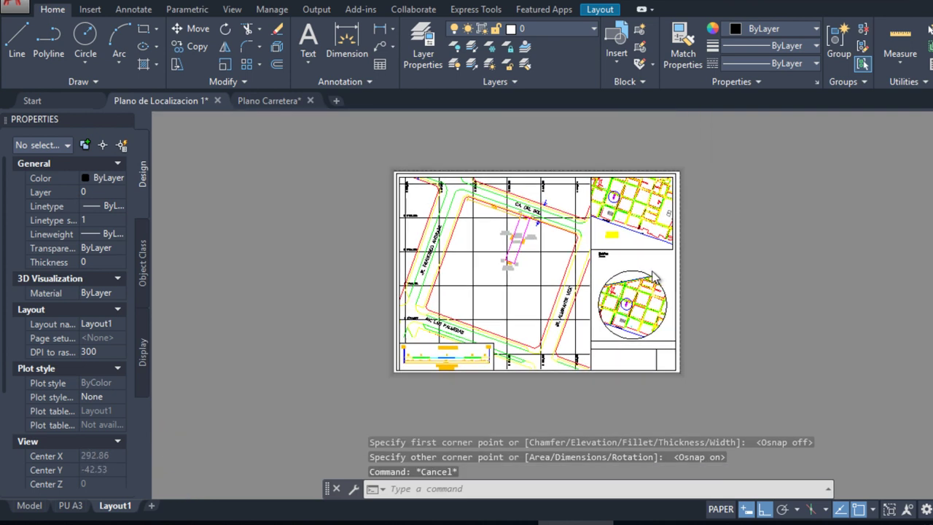
{"action": "scroll", "coordinate": [639, 272], "scroll_direction": "up", "scroll_amount": 3}
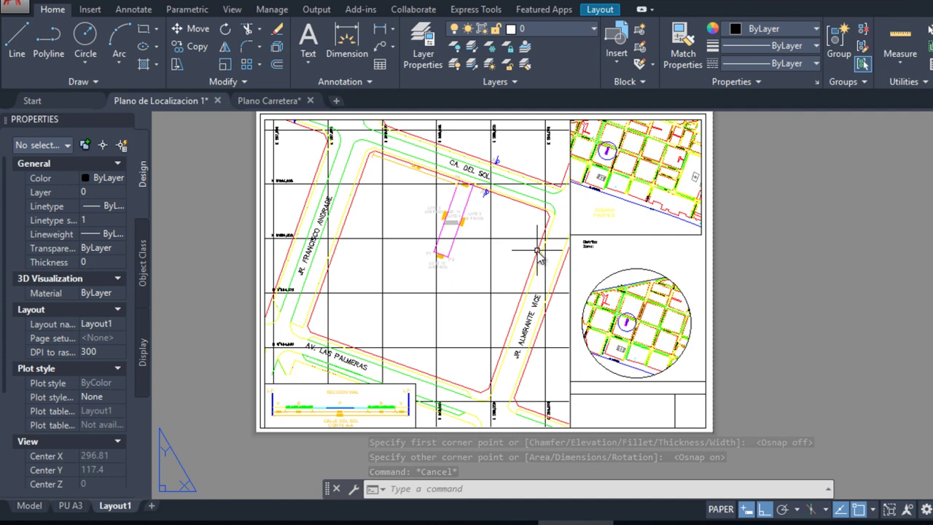
- Rename the Layout1 tab to 'Plano Ubicación A3'
{"action": "double_click", "coordinate": [114, 509]}
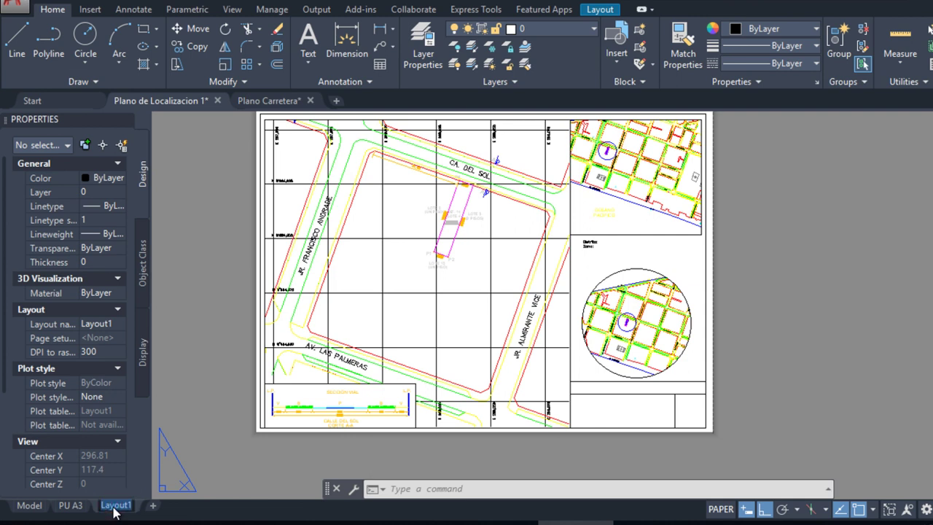
{"action": "type", "text": "Plano Ubicación A3"}
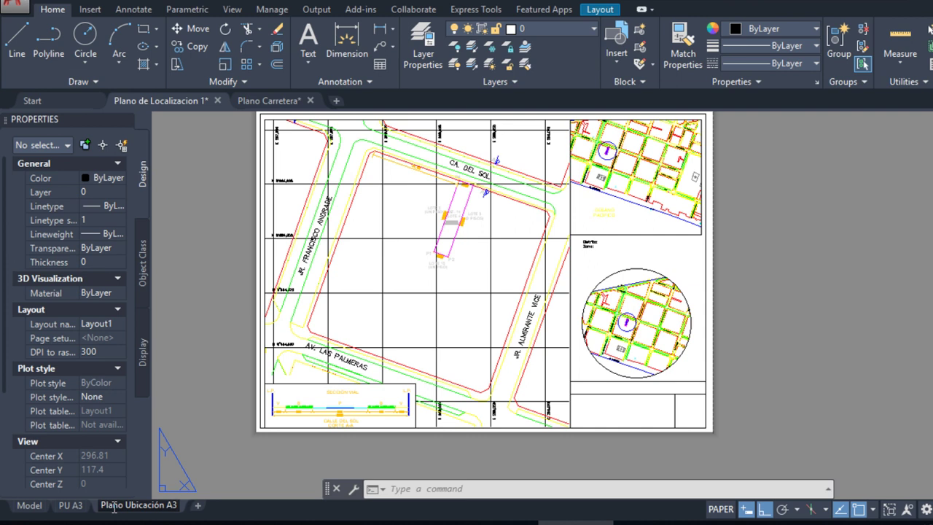
{"action": "key", "text": "Return"}
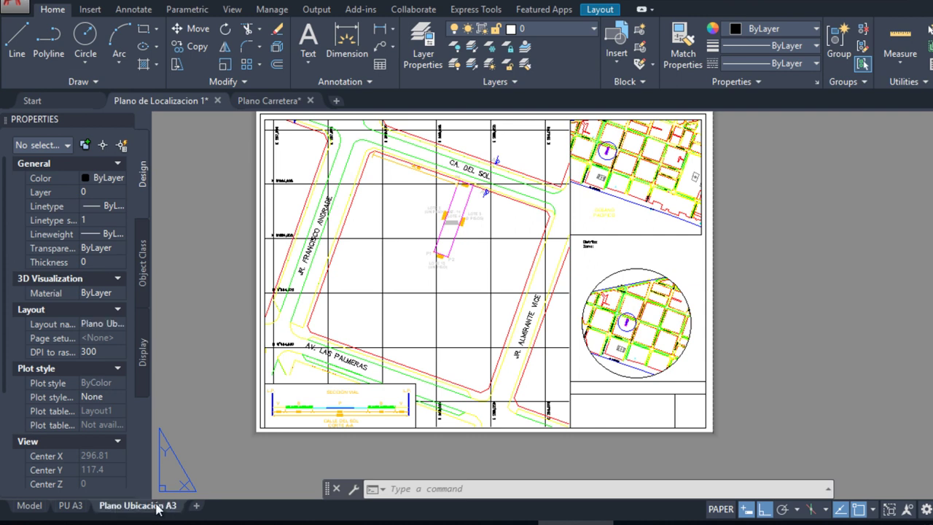
- Check the page setup (HP Designjet 111 Roll, 297.10 x 420.12 mm landscape), then switch to Plano Carretera
{"action": "left_click", "coordinate": [599, 10]}
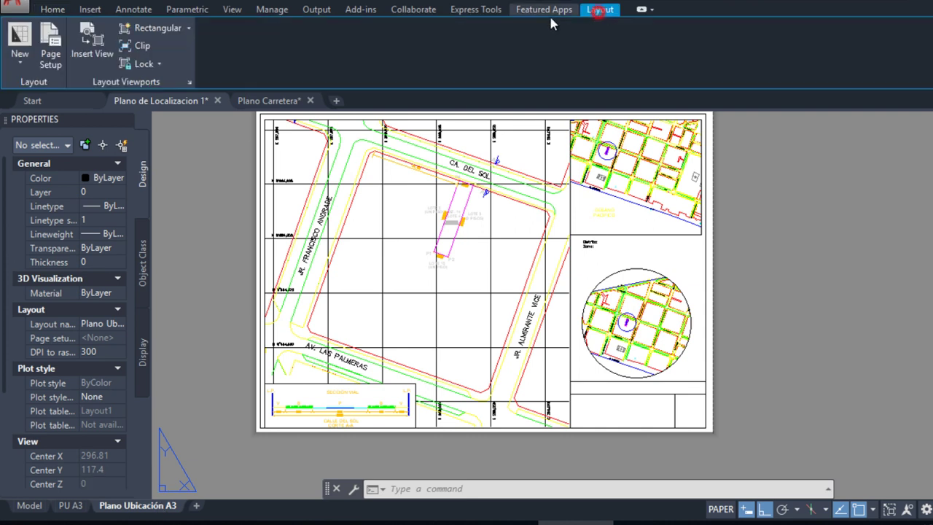
{"action": "left_click", "coordinate": [50, 55]}
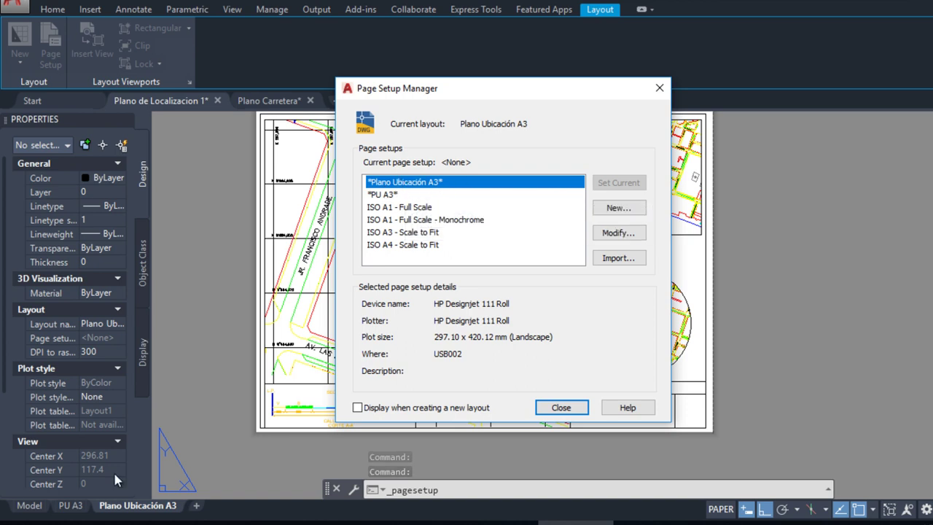
{"action": "left_click", "coordinate": [550, 410]}
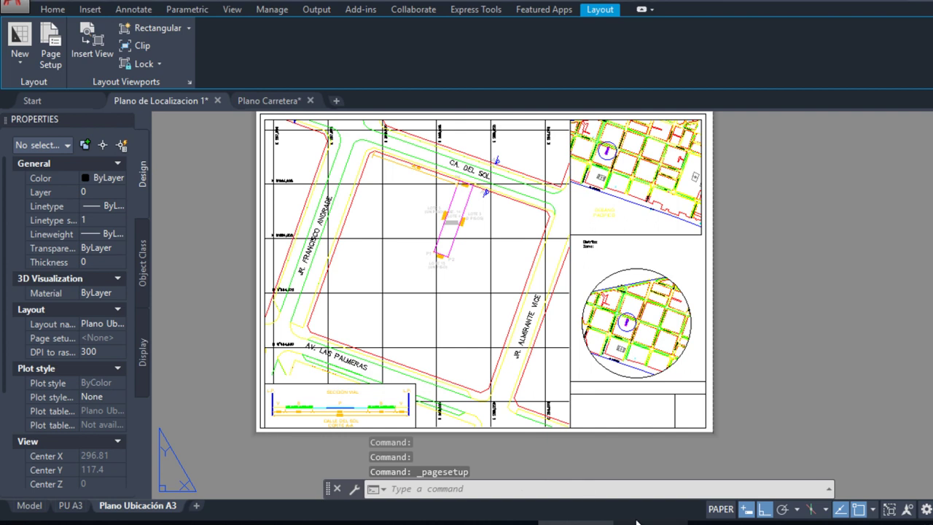
{"action": "key", "text": "ctrl+Tab"}
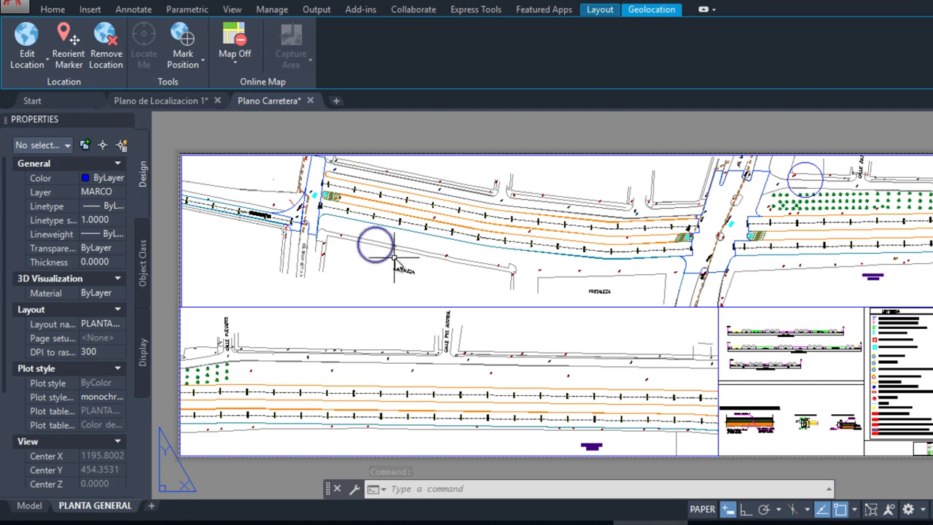
- Copy the left blue circle and paste the copy further right along the road
{"action": "left_click", "coordinate": [374, 245]}
{"action": "key", "text": "ctrl+c"}
{"action": "key", "text": "ctrl+v"}
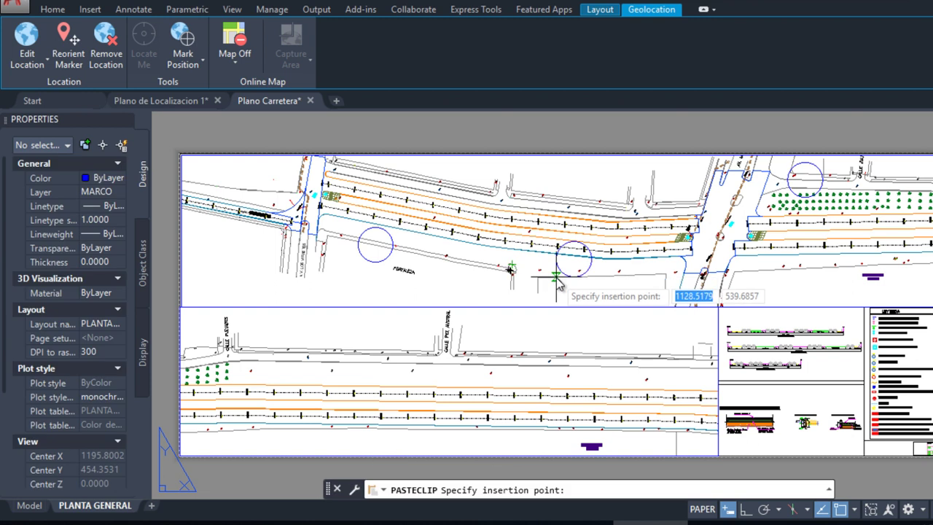
{"action": "left_click", "coordinate": [556, 298]}
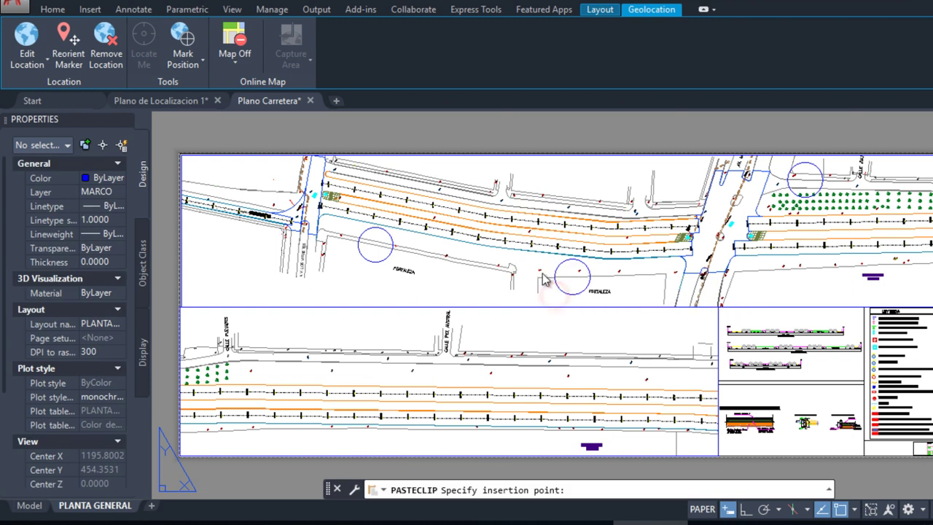
{"action": "key", "text": "Escape"}
{"action": "key", "text": "Escape"}
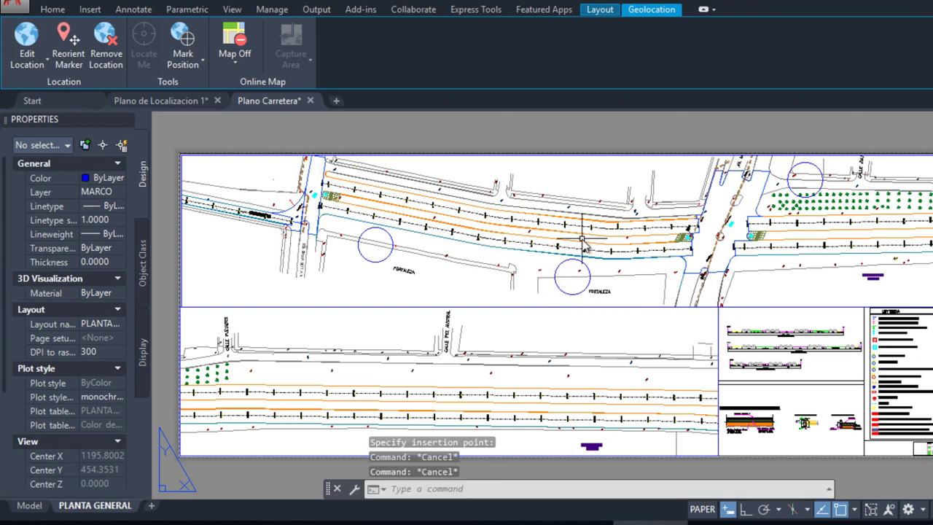